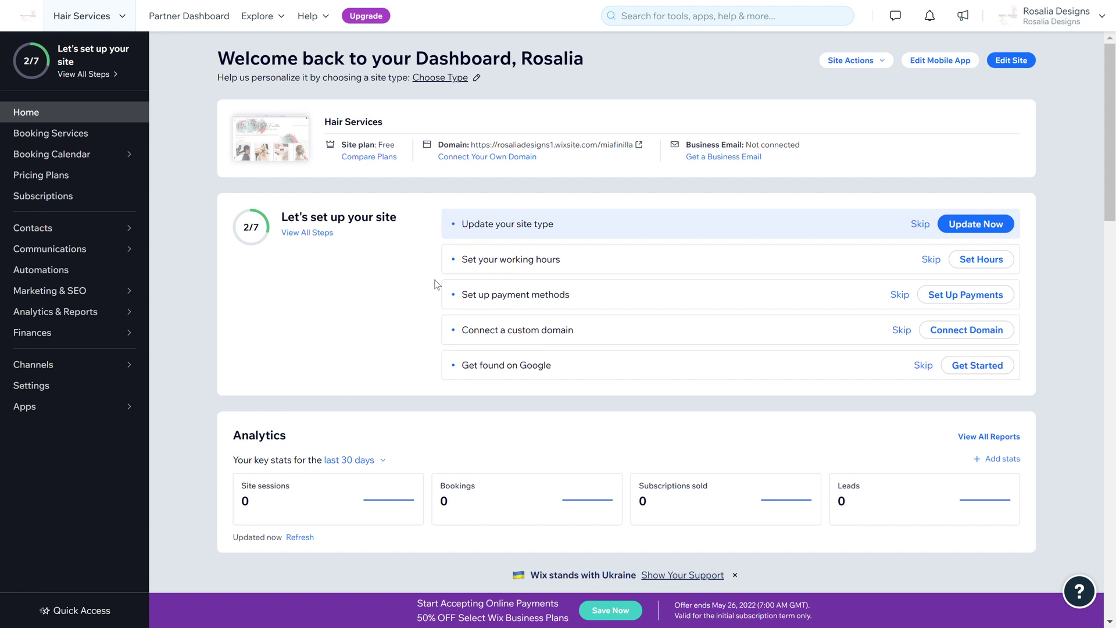
Open the default appointment hours from the site's booking settings
{"action": "left_click", "coordinate": [77, 394]}
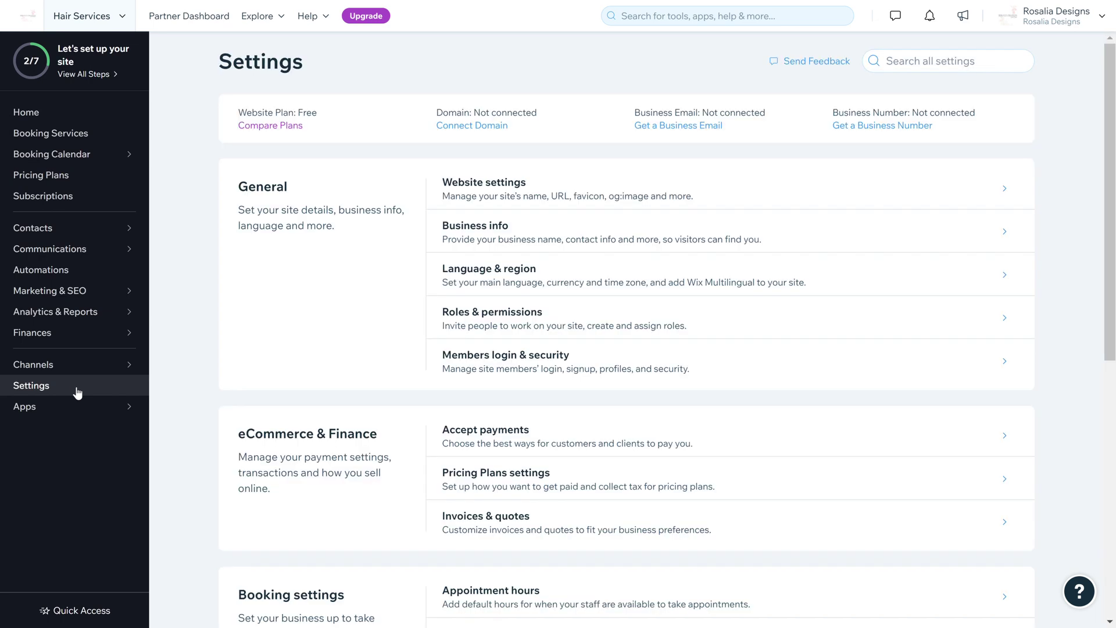
{"action": "scroll", "coordinate": [561, 325], "scroll_direction": "down", "scroll_amount": 5}
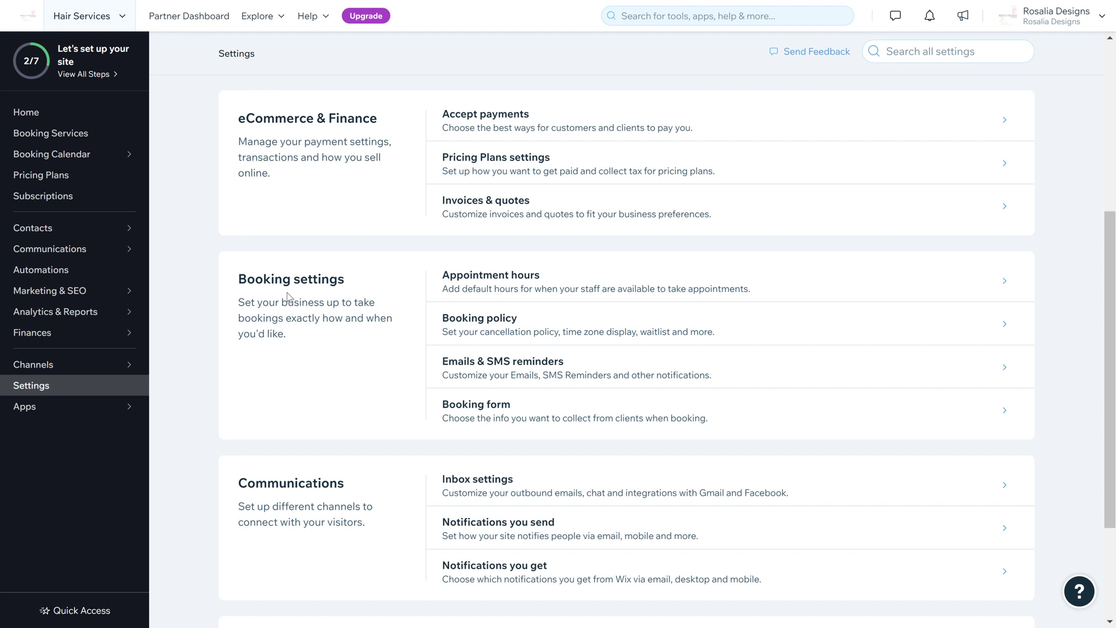
{"action": "left_click", "coordinate": [491, 289]}
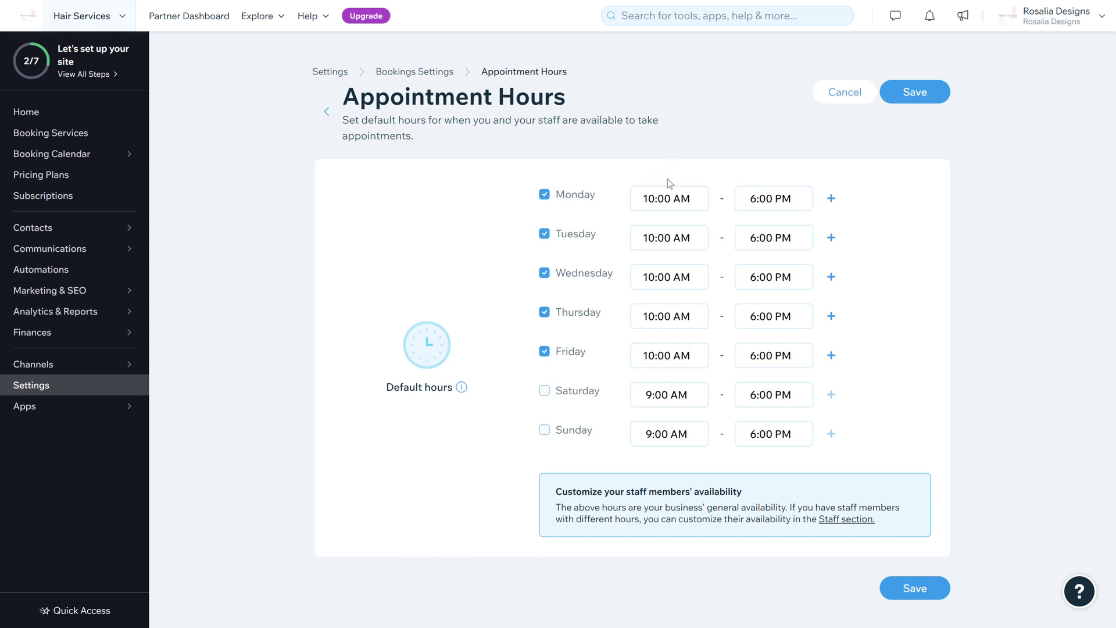
Set Monday's start time to 1:00 PM, keep Monday enabled, and add a second time range for that day
{"action": "left_click", "coordinate": [699, 196]}
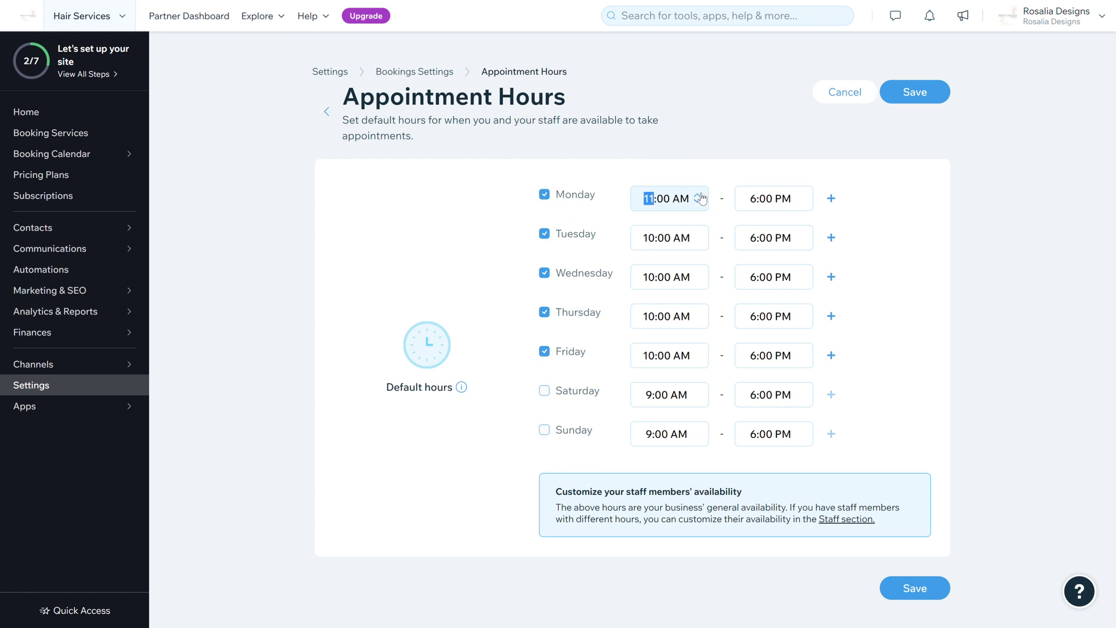
{"action": "left_click", "coordinate": [699, 195]}
{"action": "left_click", "coordinate": [699, 195]}
{"action": "left_click", "coordinate": [546, 198]}
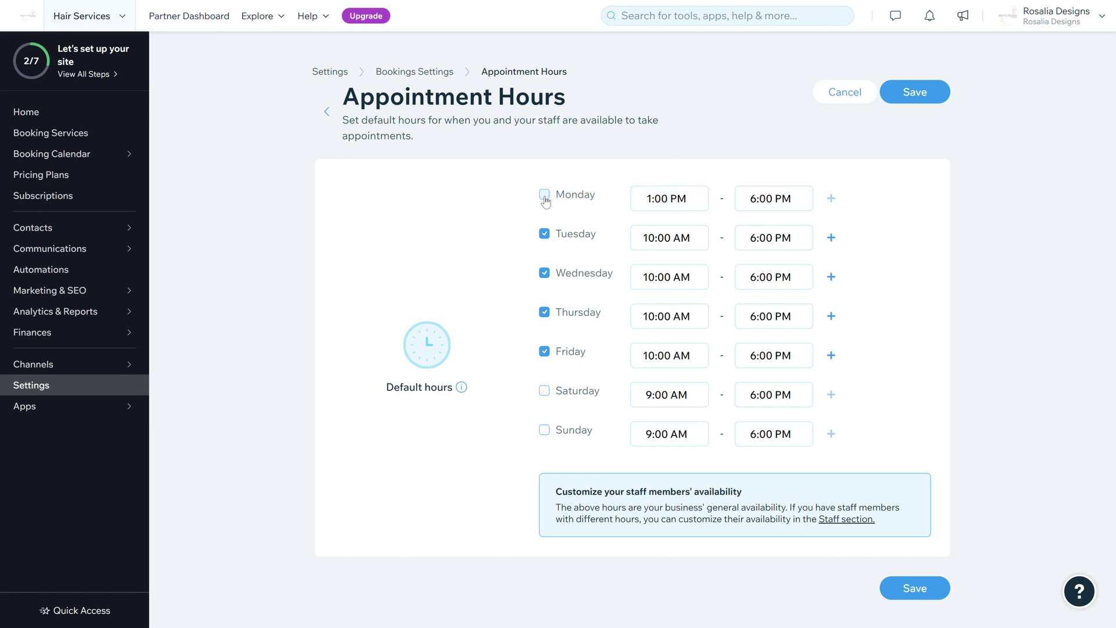
{"action": "left_click", "coordinate": [546, 197]}
{"action": "left_click", "coordinate": [831, 198]}
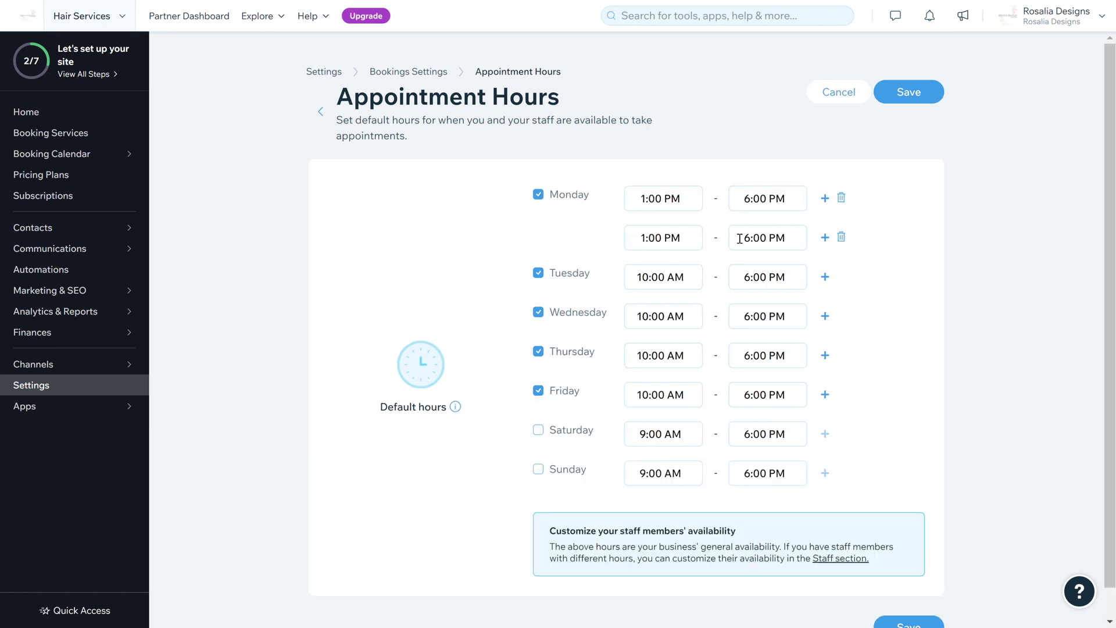
Set the start of Monday's first time range to 9:00 AM
{"action": "left_click", "coordinate": [691, 202]}
{"action": "left_click", "coordinate": [691, 201]}
{"action": "left_click", "coordinate": [691, 202]}
{"action": "left_click", "coordinate": [691, 202]}
{"action": "left_click", "coordinate": [691, 202]}
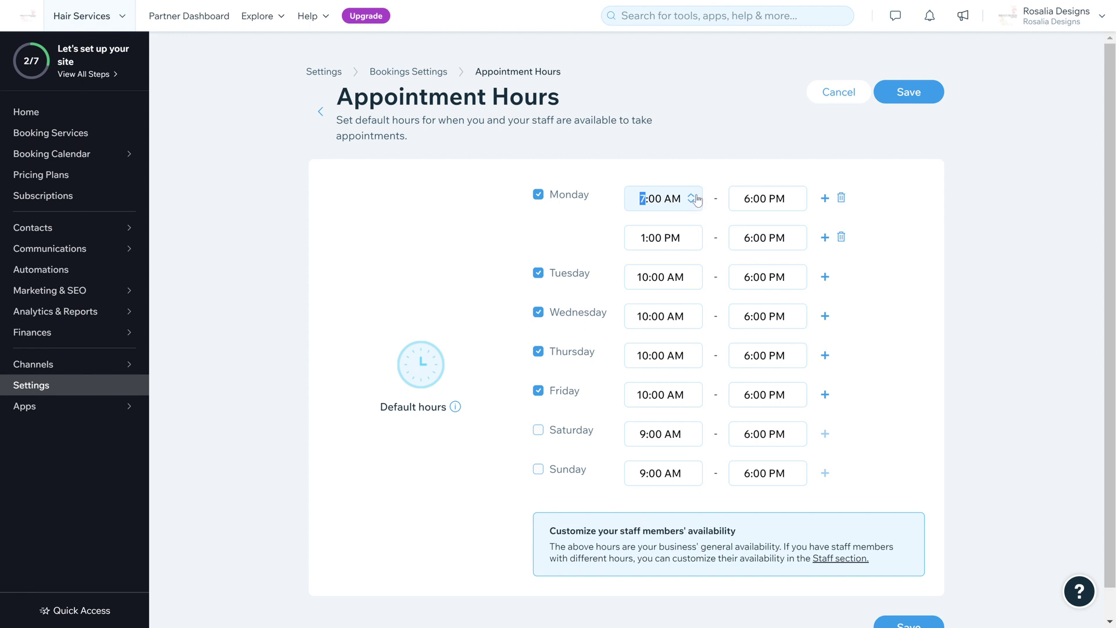
{"action": "left_click", "coordinate": [691, 194]}
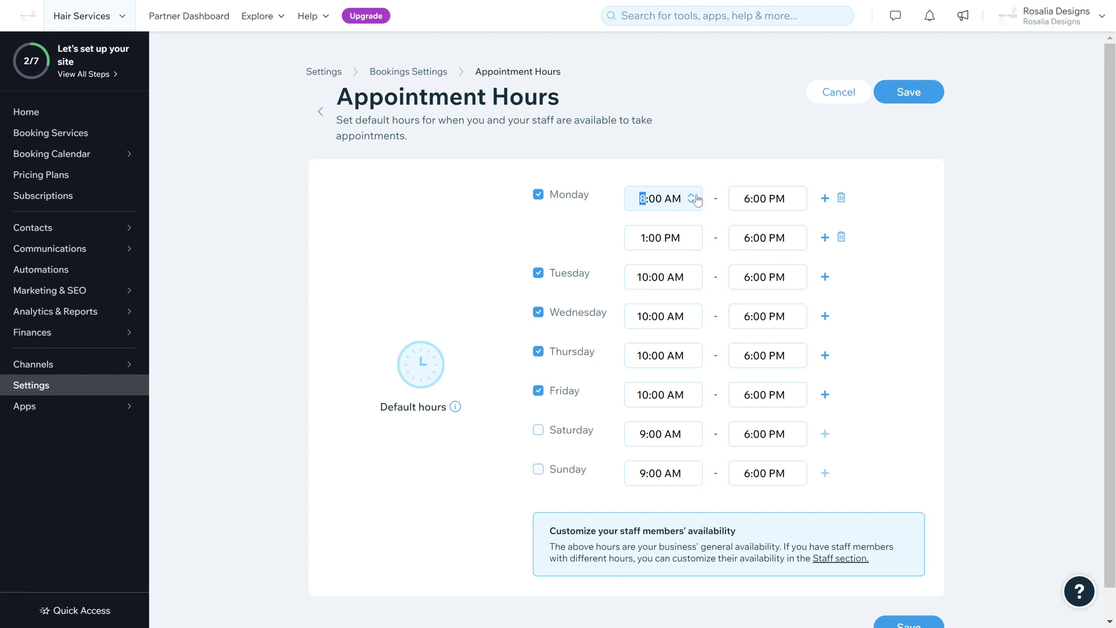
Set the end of Monday's first time range to 12:00 PM
{"action": "left_click", "coordinate": [797, 202]}
{"action": "left_click", "coordinate": [796, 203]}
{"action": "left_click", "coordinate": [797, 203]}
{"action": "left_click", "coordinate": [797, 203]}
{"action": "left_click", "coordinate": [800, 203]}
{"action": "left_click", "coordinate": [800, 203]}
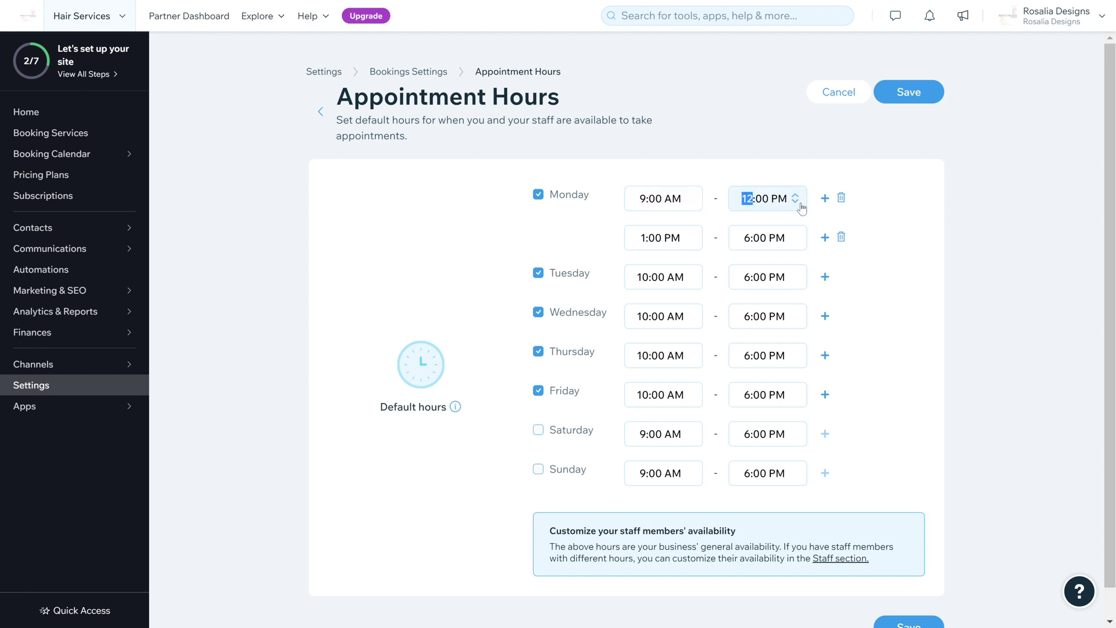
Set the end of Monday's second time range to 3:00 PM
{"action": "left_click", "coordinate": [799, 243]}
{"action": "left_click", "coordinate": [799, 243]}
{"action": "left_click", "coordinate": [800, 242]}
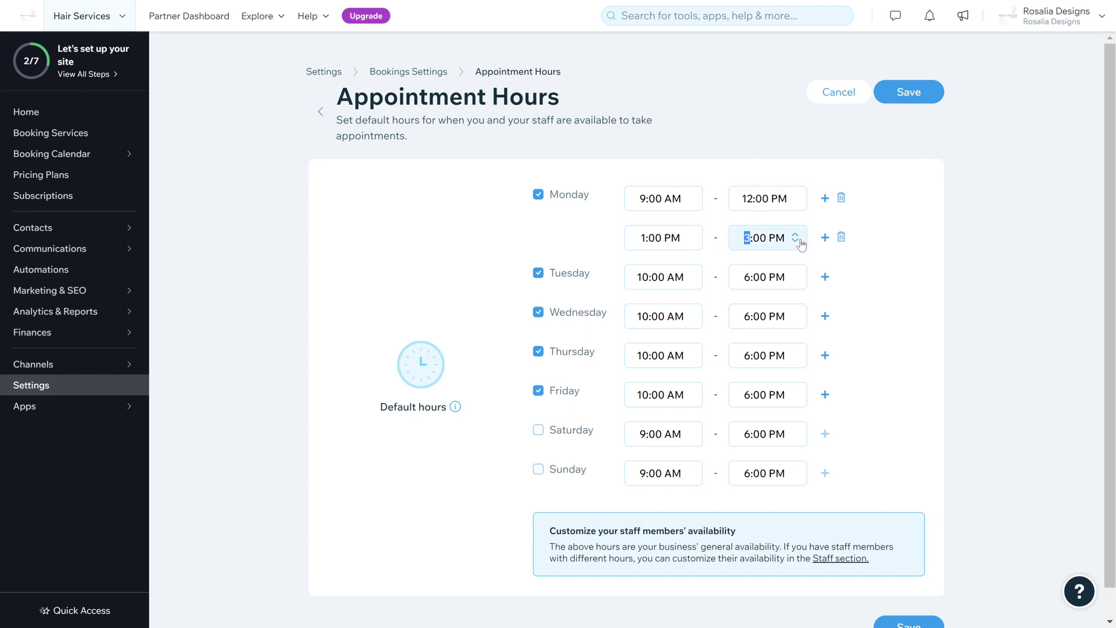
{"action": "left_click", "coordinate": [931, 283]}
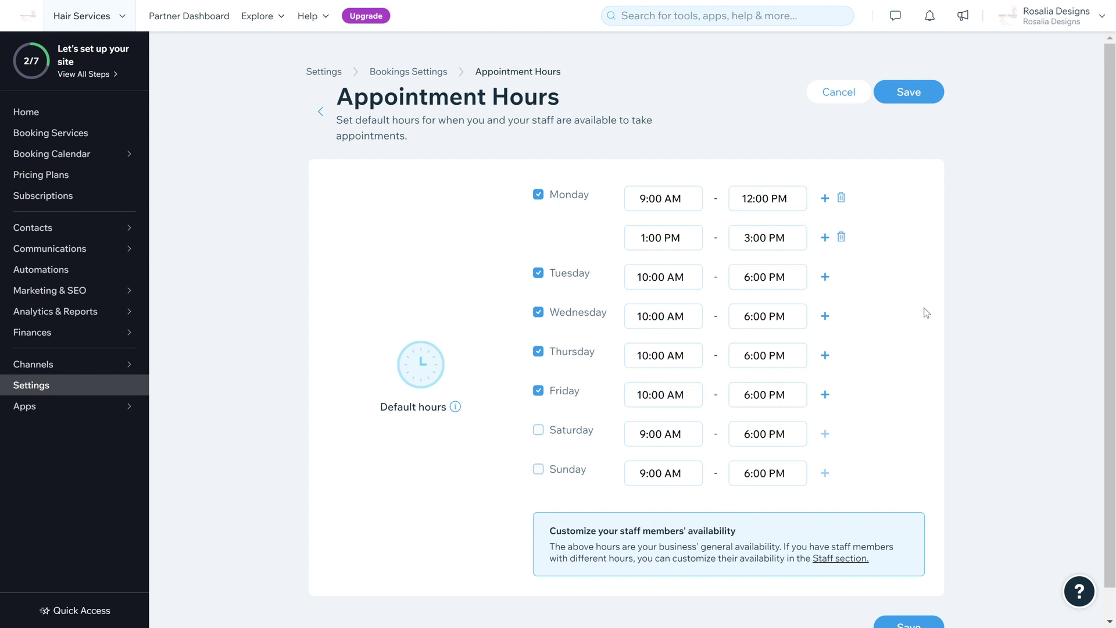
Enable and disable Saturday again, leaving it unavailable, and save the appointment hours
{"action": "left_click", "coordinate": [539, 431]}
{"action": "left_click", "coordinate": [539, 431]}
{"action": "left_click", "coordinate": [902, 96]}
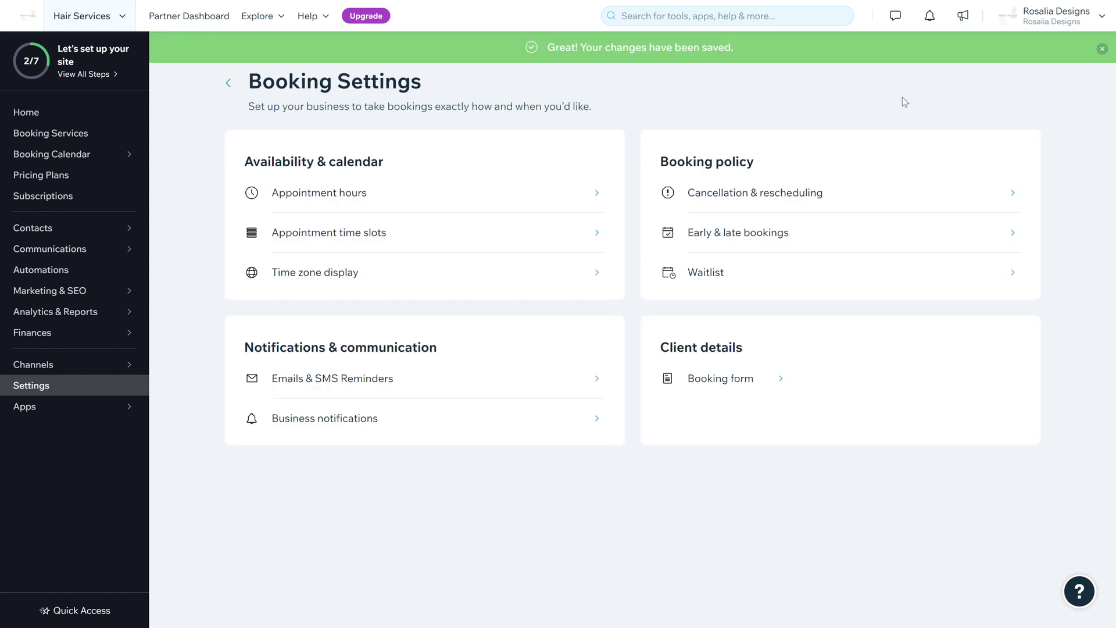
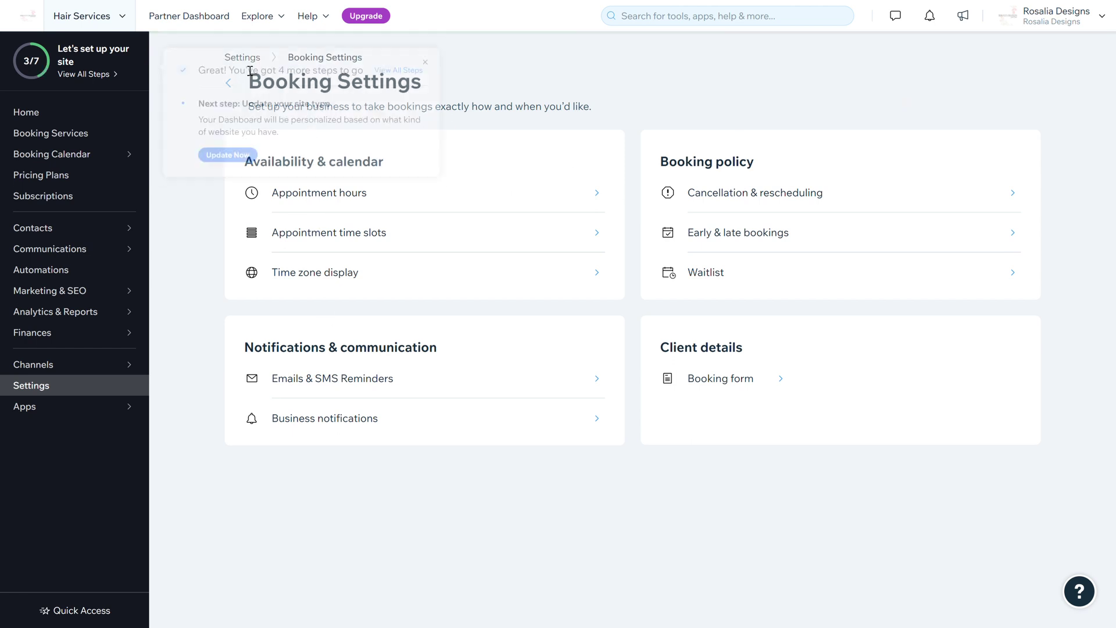
Return to the main site settings and open the booking policy
{"action": "left_click", "coordinate": [436, 59]}
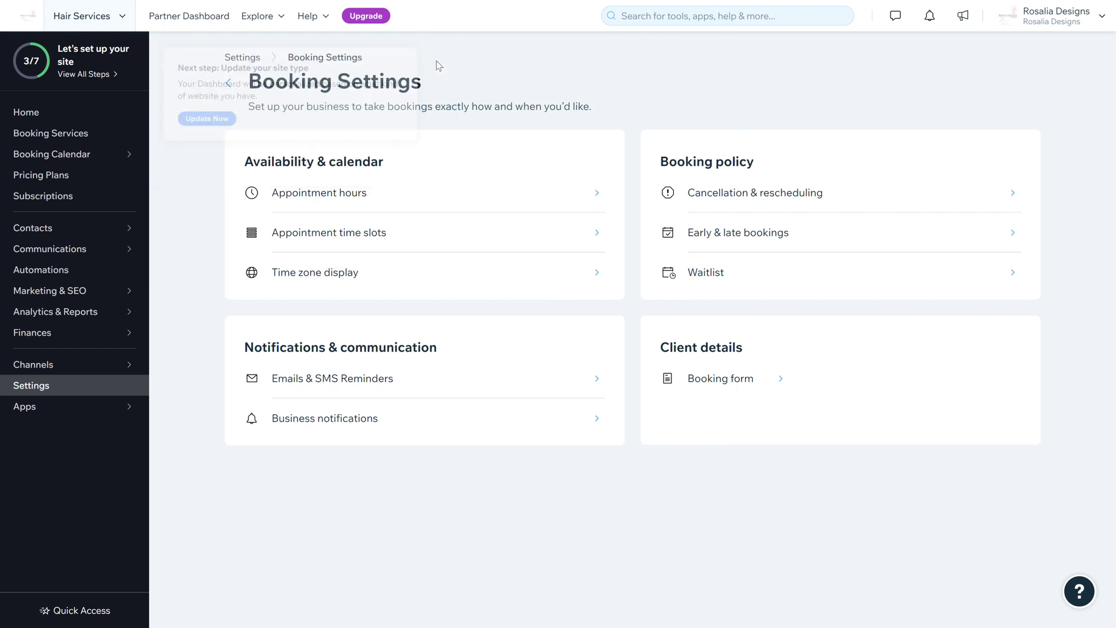
{"action": "left_click", "coordinate": [233, 85]}
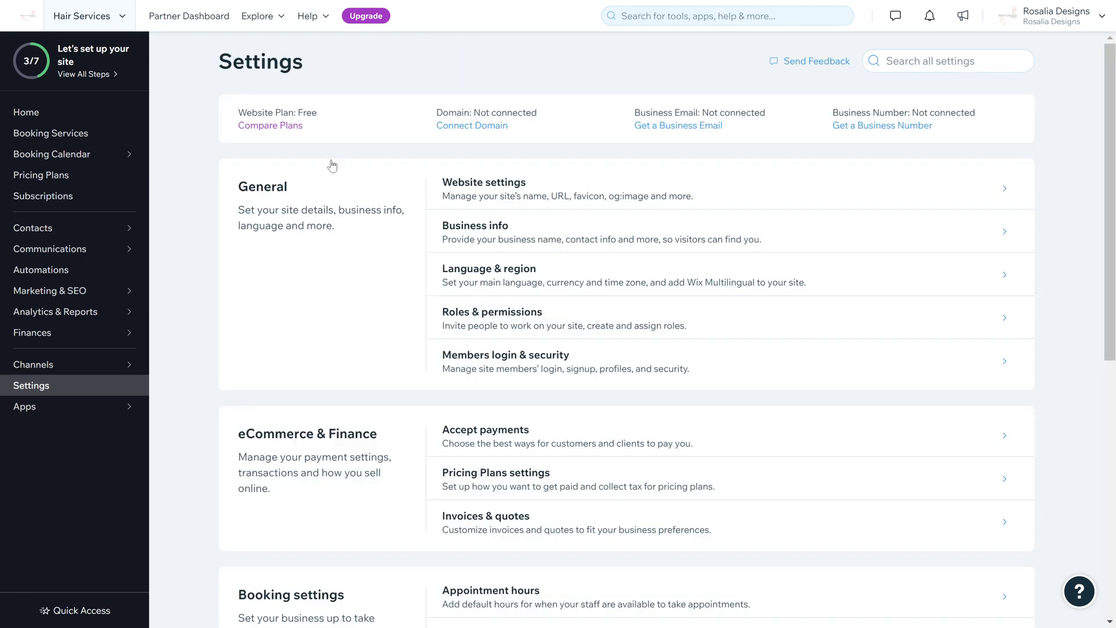
{"action": "scroll", "coordinate": [608, 404], "scroll_direction": "down", "scroll_amount": 4}
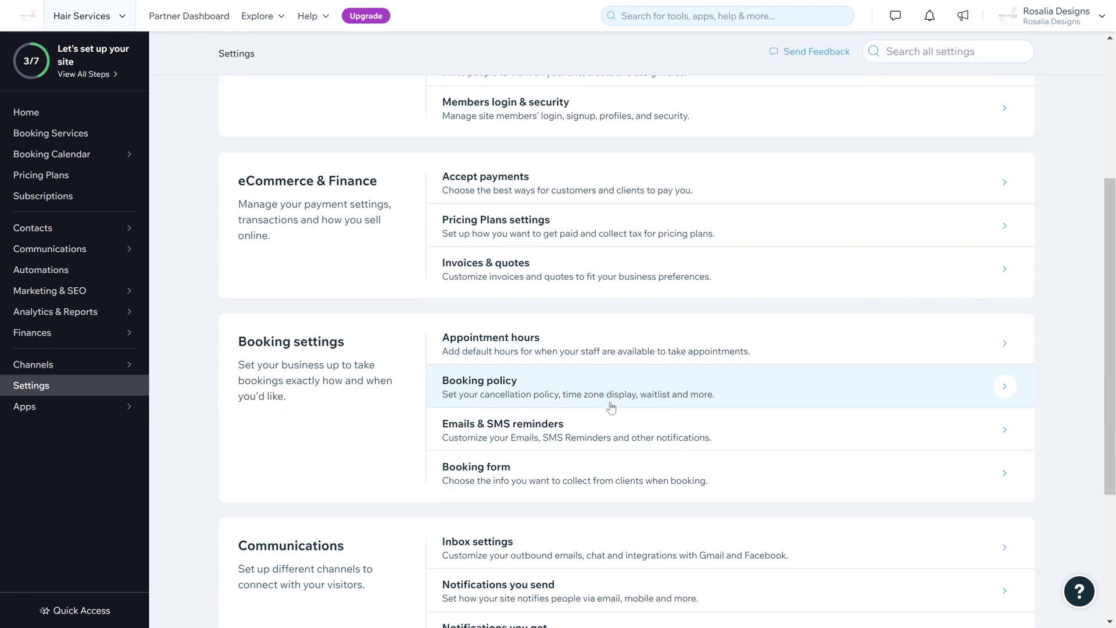
{"action": "left_click", "coordinate": [517, 388]}
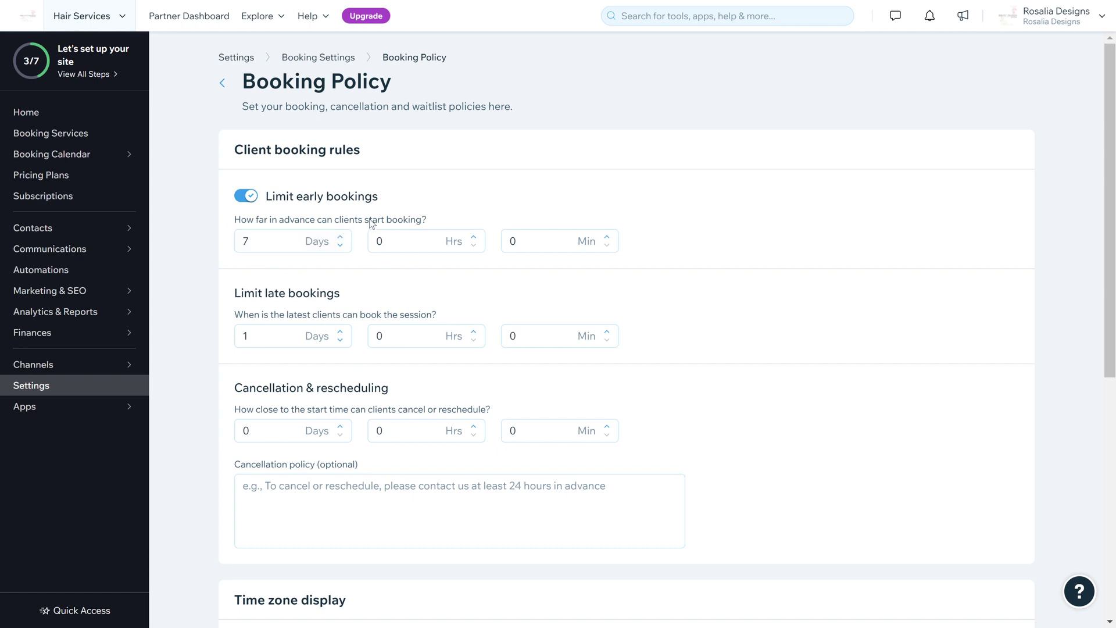
Set how far in advance clients can start booking to 2 days, with Limit early bookings switched on
{"action": "left_click", "coordinate": [344, 248]}
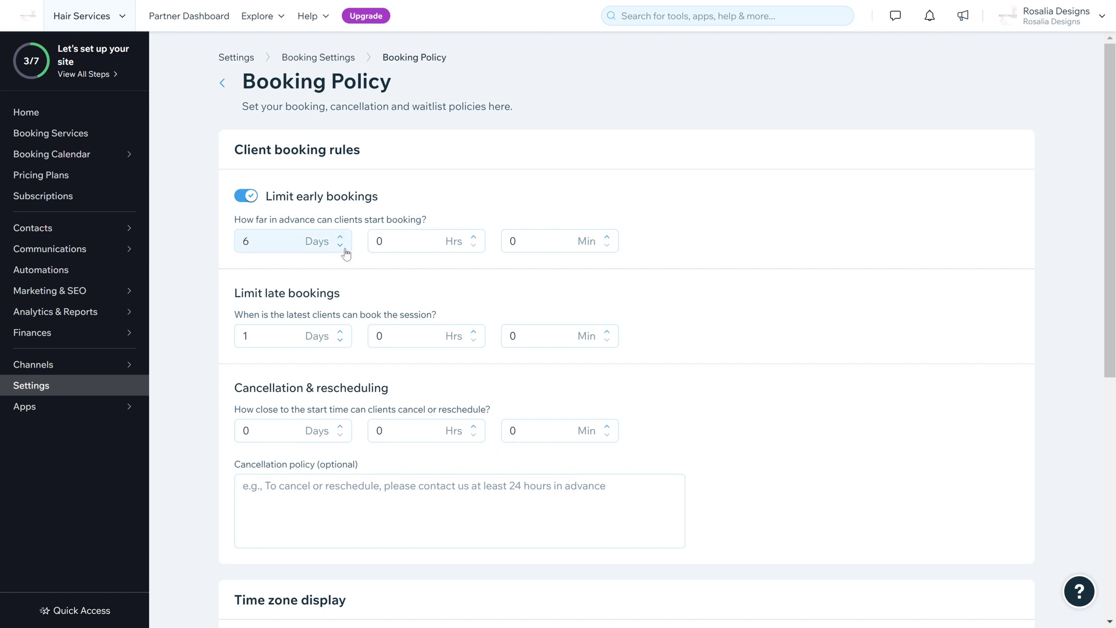
{"action": "left_click", "coordinate": [343, 248]}
{"action": "left_click", "coordinate": [344, 249]}
{"action": "left_click", "coordinate": [344, 248]}
{"action": "left_click", "coordinate": [344, 248]}
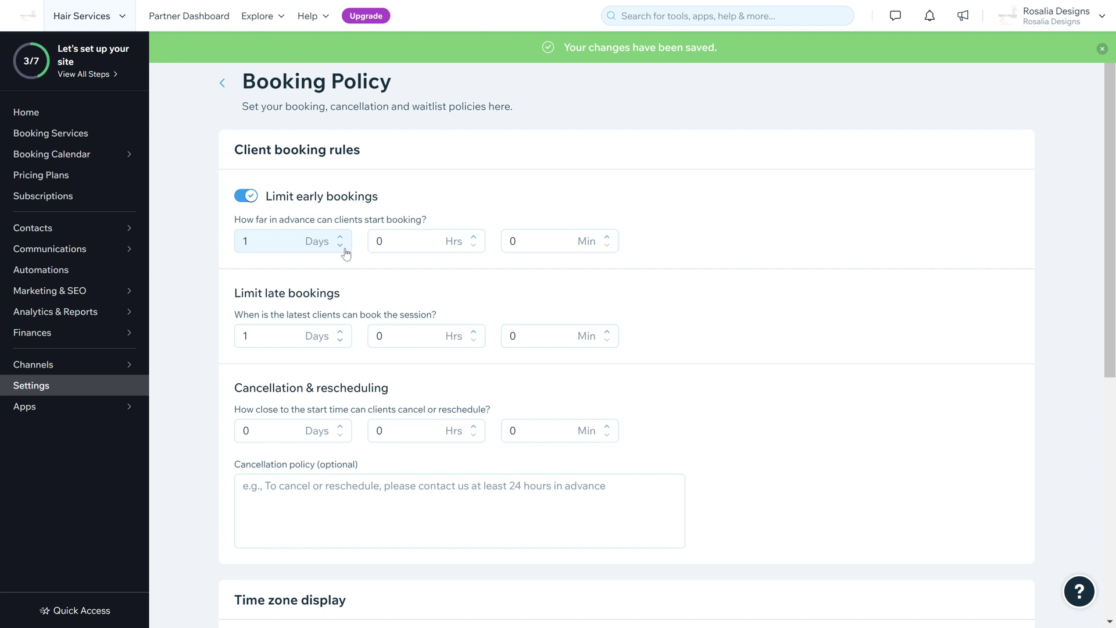
{"action": "left_click", "coordinate": [341, 249]}
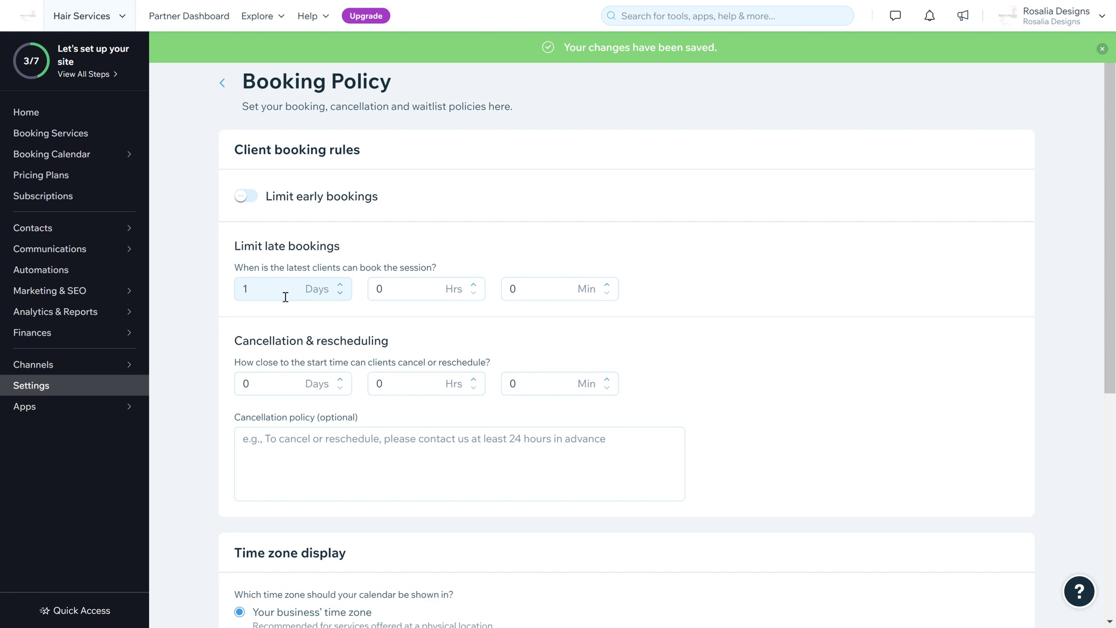
{"action": "left_click", "coordinate": [247, 198]}
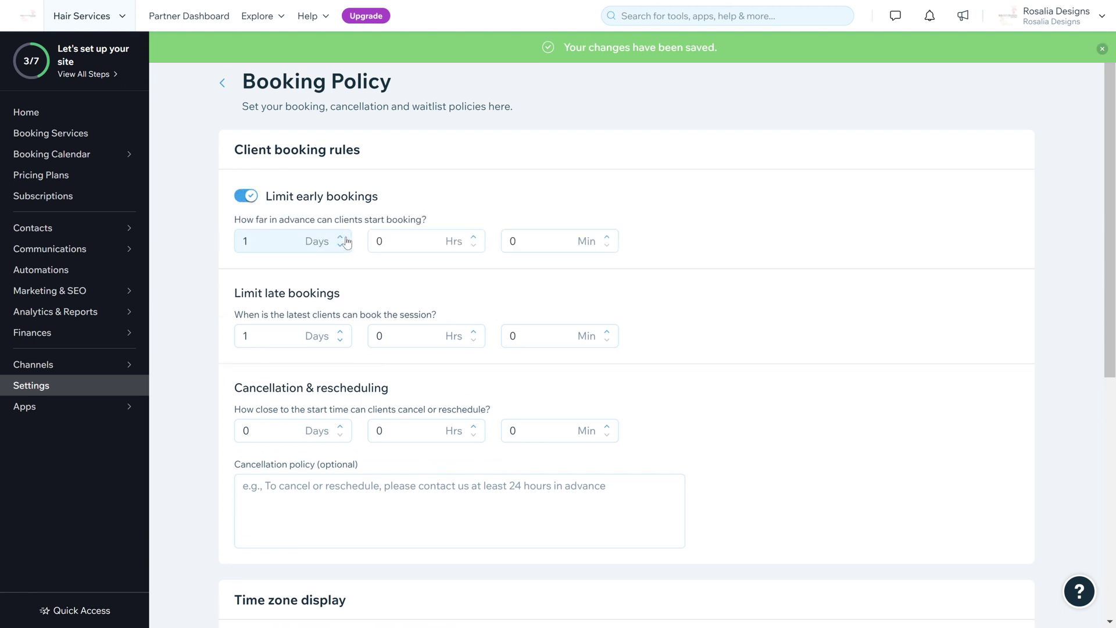
{"action": "left_click", "coordinate": [341, 238]}
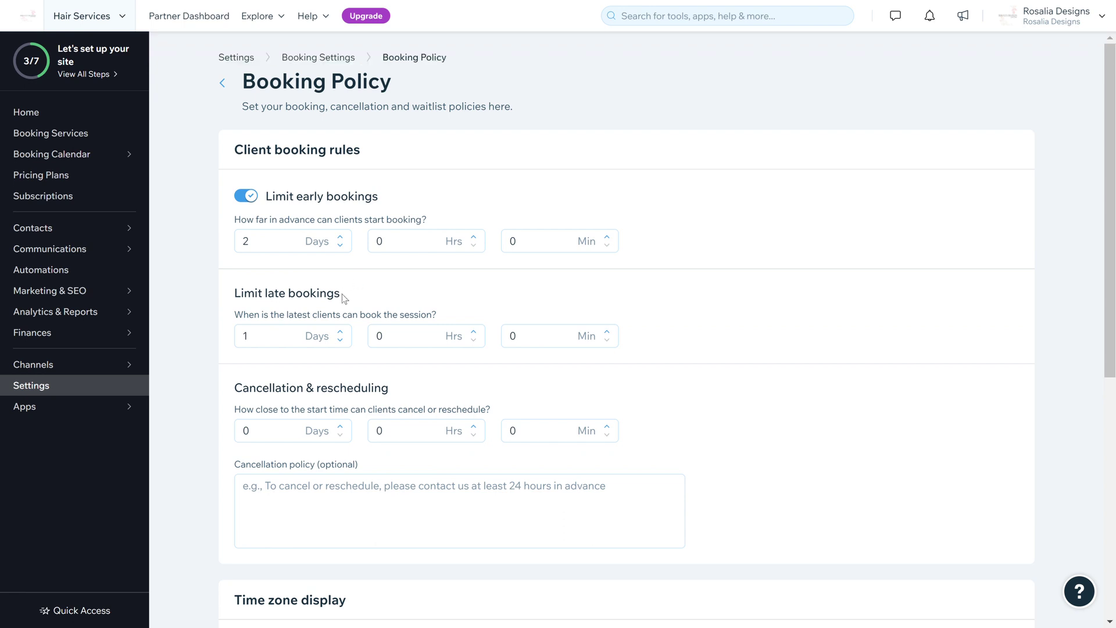
Set the late bookings limit to 0 days and 0 hours
{"action": "left_click", "coordinate": [342, 332]}
{"action": "left_click", "coordinate": [346, 341]}
{"action": "left_click", "coordinate": [345, 340]}
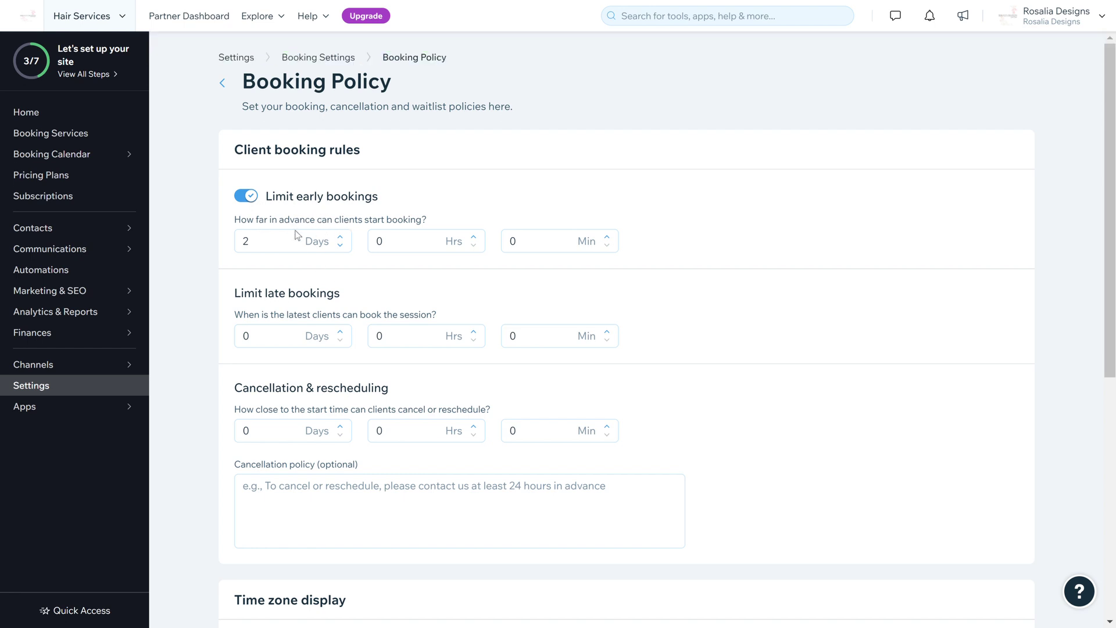
{"action": "left_click", "coordinate": [479, 332]}
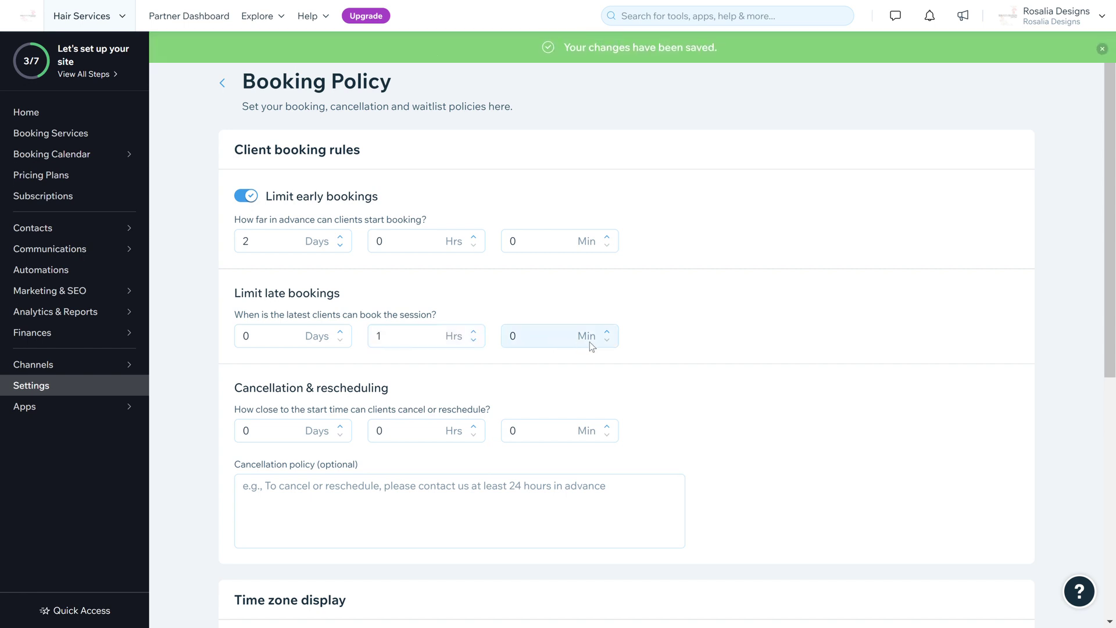
{"action": "left_click", "coordinate": [474, 342]}
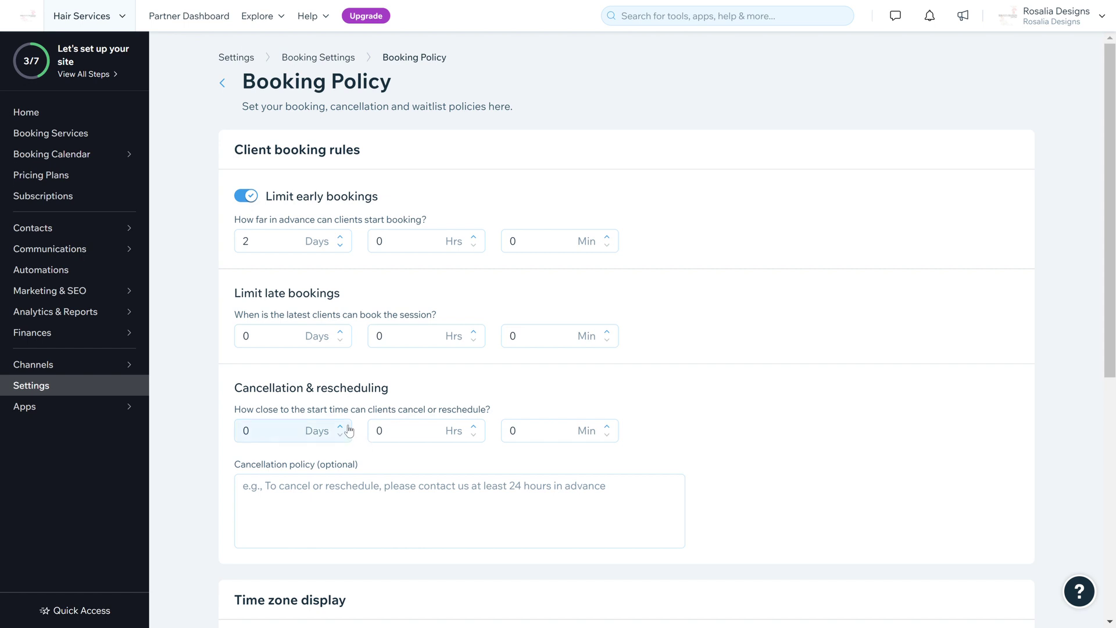
Set the cancellation and rescheduling limit to 2 days, and open the optional cancellation policy text for editing
{"action": "left_click", "coordinate": [348, 427]}
{"action": "left_click", "coordinate": [348, 426]}
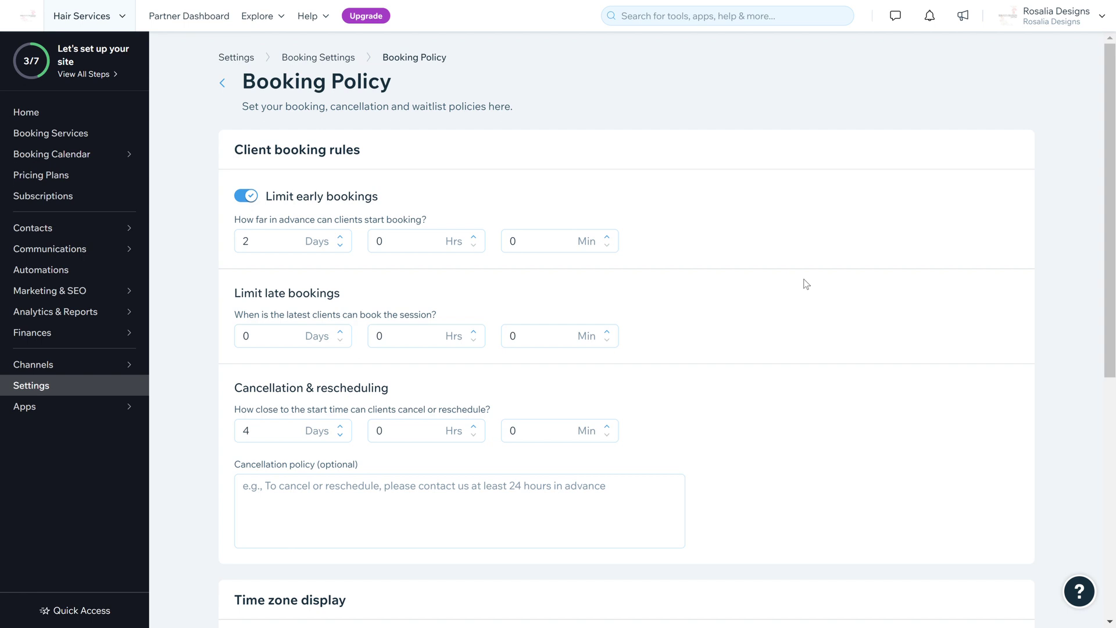
{"action": "left_click", "coordinate": [345, 436]}
{"action": "left_click", "coordinate": [345, 436]}
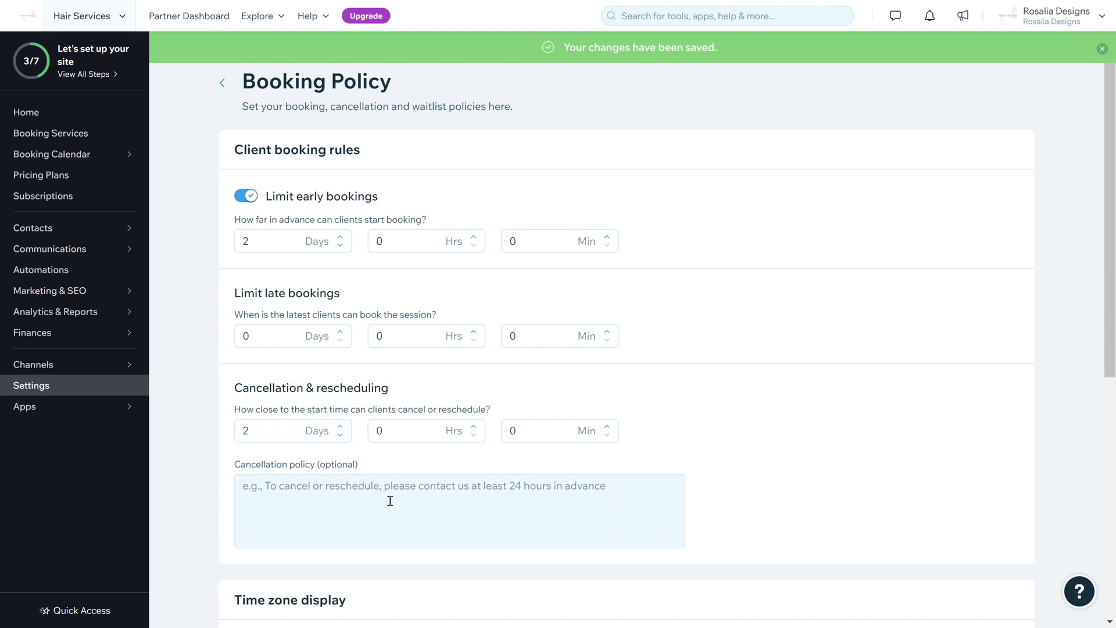
{"action": "scroll", "coordinate": [389, 498], "scroll_direction": "down", "scroll_amount": 1}
{"action": "left_click", "coordinate": [422, 430]}
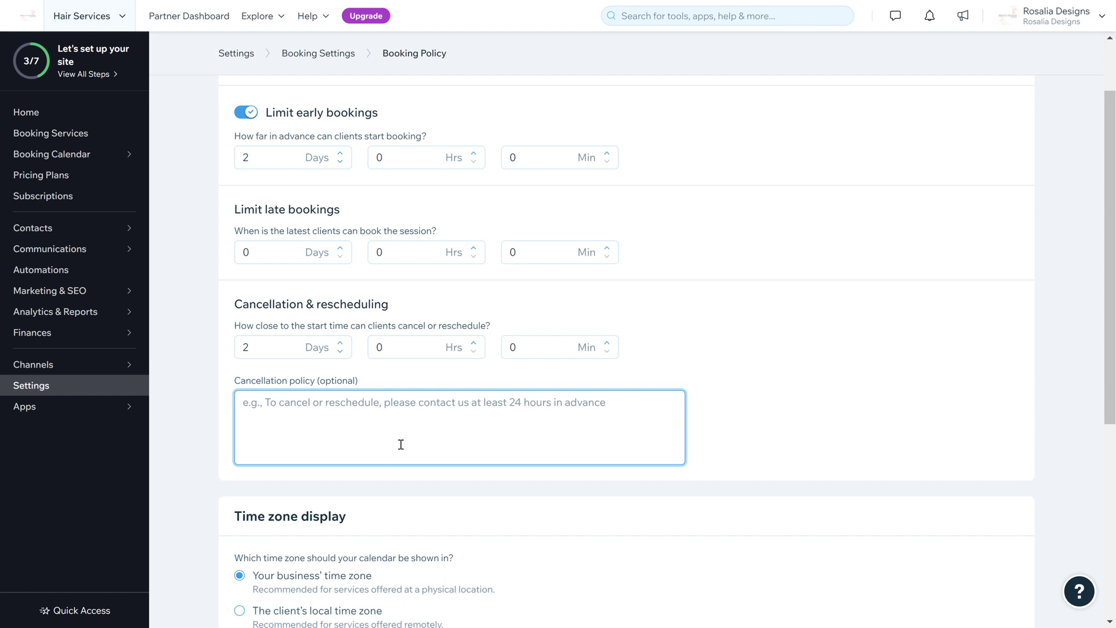
Switch off letting clients choose between the business time zone and theirs, and switch it back on
{"action": "scroll", "coordinate": [400, 444], "scroll_direction": "down", "scroll_amount": 5}
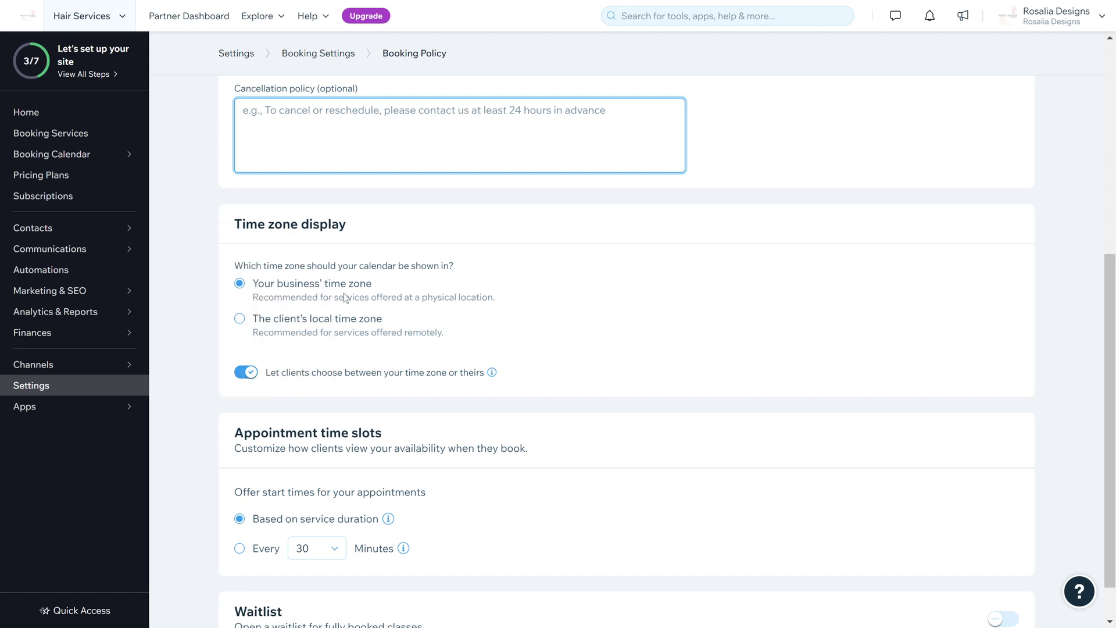
{"action": "scroll", "coordinate": [345, 297], "scroll_direction": "down", "scroll_amount": 1}
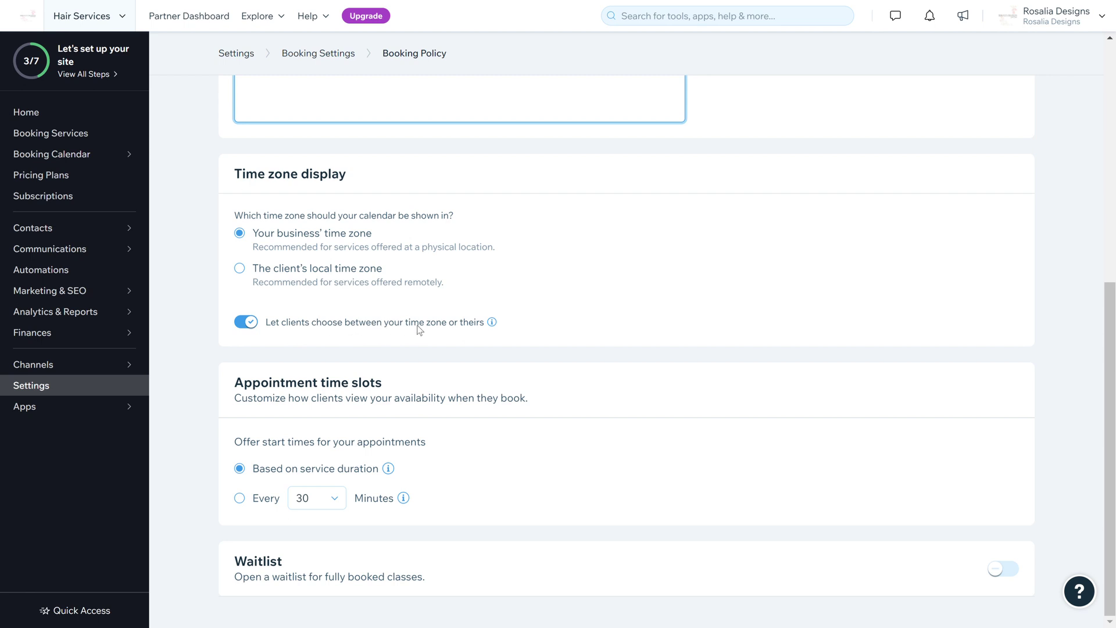
{"action": "left_click", "coordinate": [247, 323]}
{"action": "left_click", "coordinate": [247, 322]}
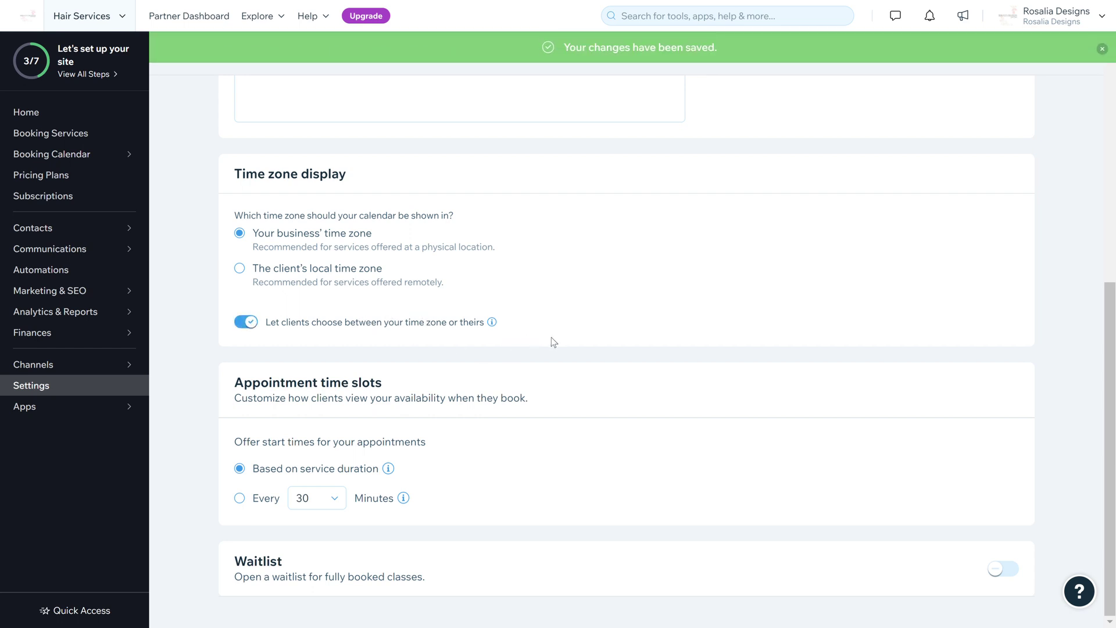
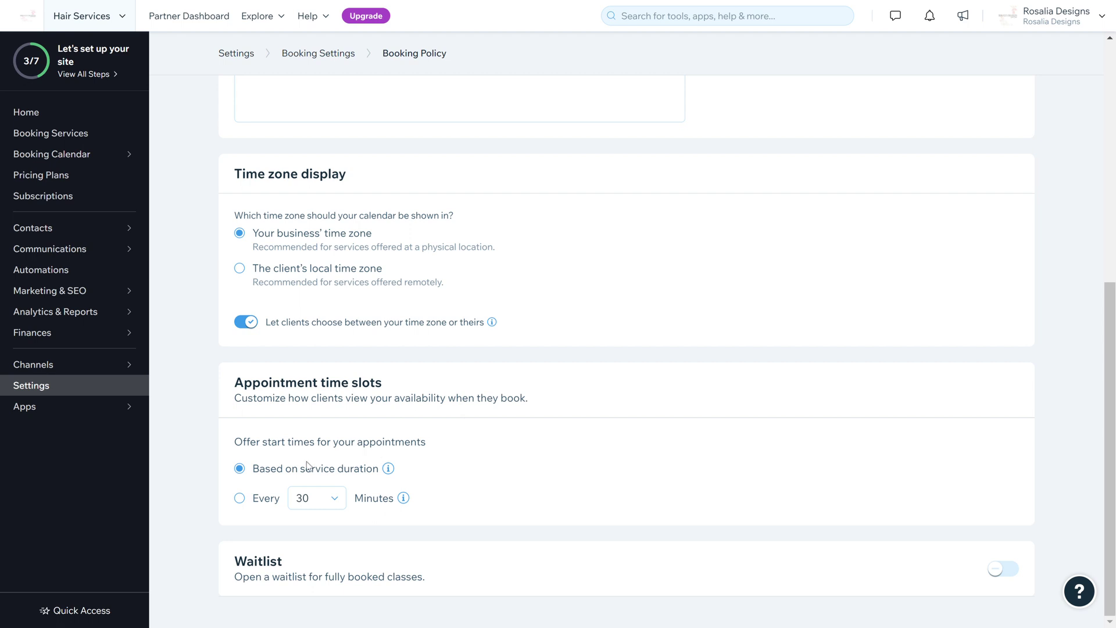
Offer appointment start times every 30 minutes instead of based on service duration
{"action": "mouse_move", "coordinate": [387, 470]}
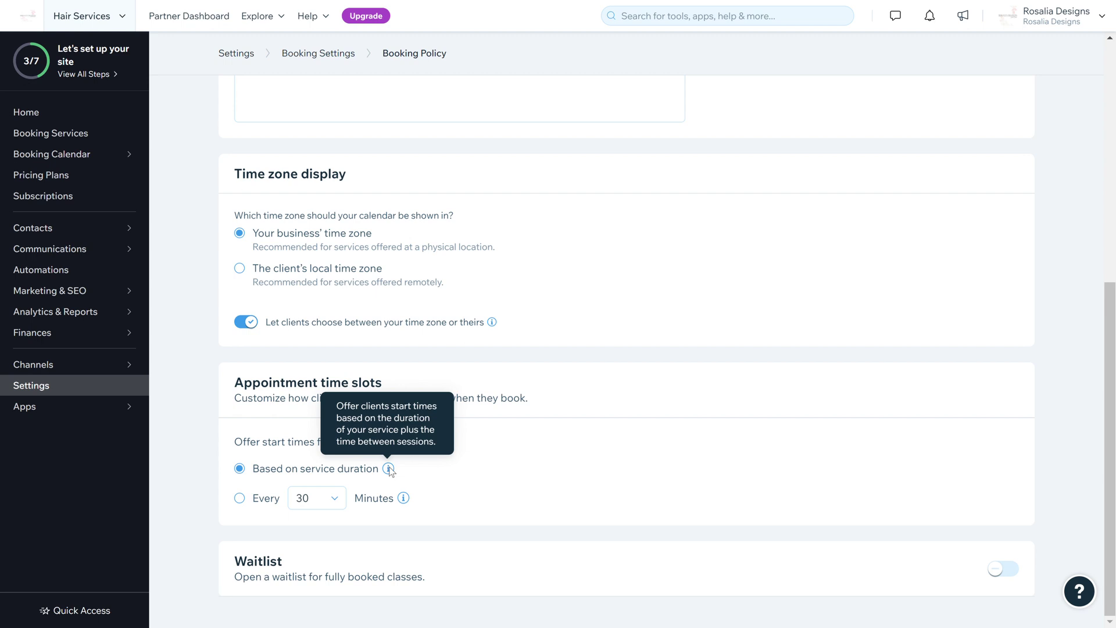
{"action": "left_click", "coordinate": [256, 504]}
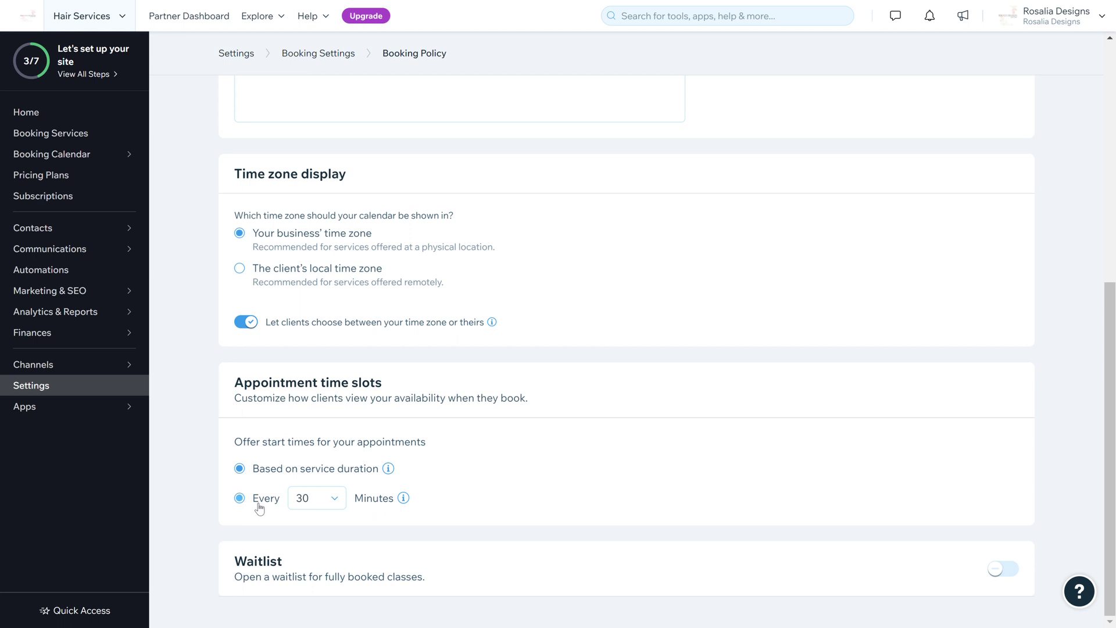
{"action": "left_click", "coordinate": [335, 500]}
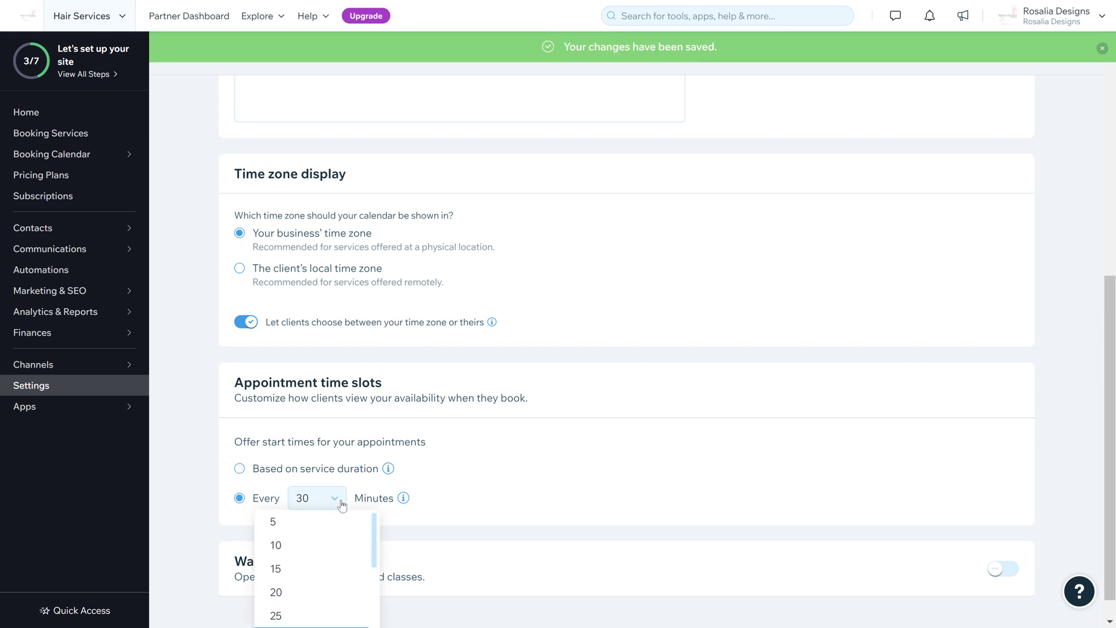
{"action": "left_click", "coordinate": [318, 544]}
{"action": "left_click", "coordinate": [333, 505]}
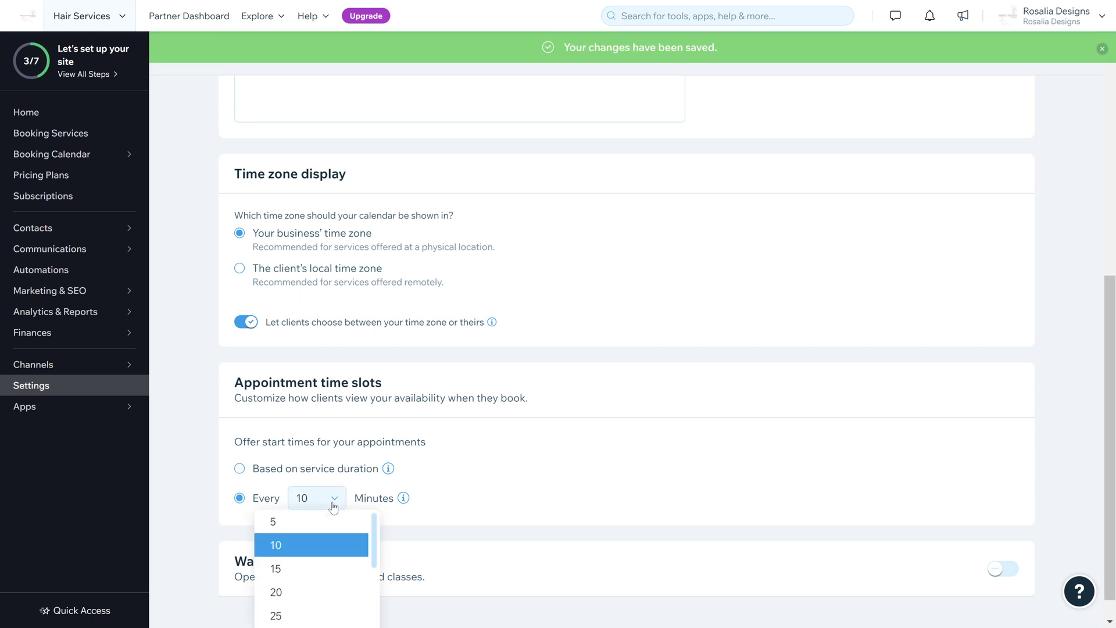
{"action": "scroll", "coordinate": [319, 598], "scroll_direction": "down", "scroll_amount": 1}
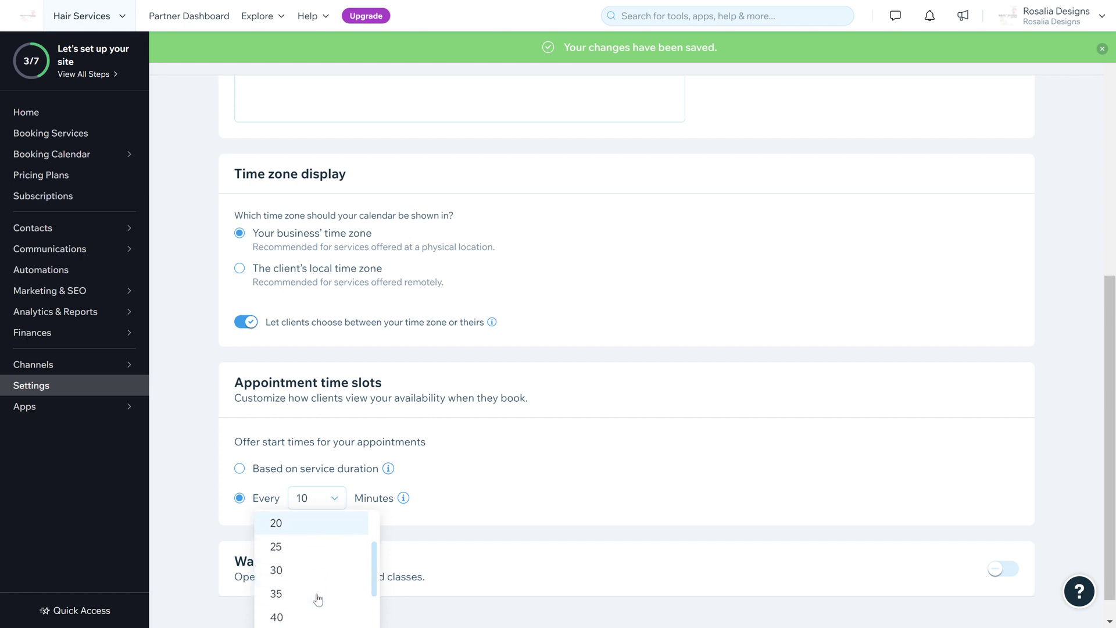
{"action": "left_click", "coordinate": [285, 570]}
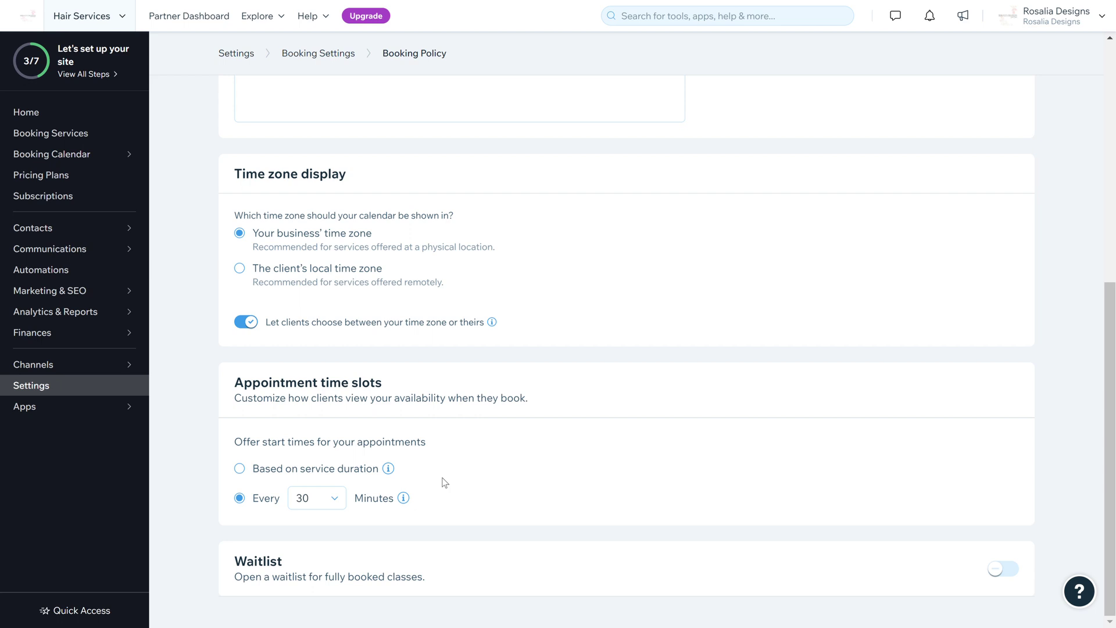
{"action": "mouse_move", "coordinate": [404, 499]}
Switch on the waitlist for fully booked classes, and switch it back off
{"action": "left_click", "coordinate": [1004, 570]}
{"action": "scroll", "coordinate": [825, 480], "scroll_direction": "down", "scroll_amount": 3}
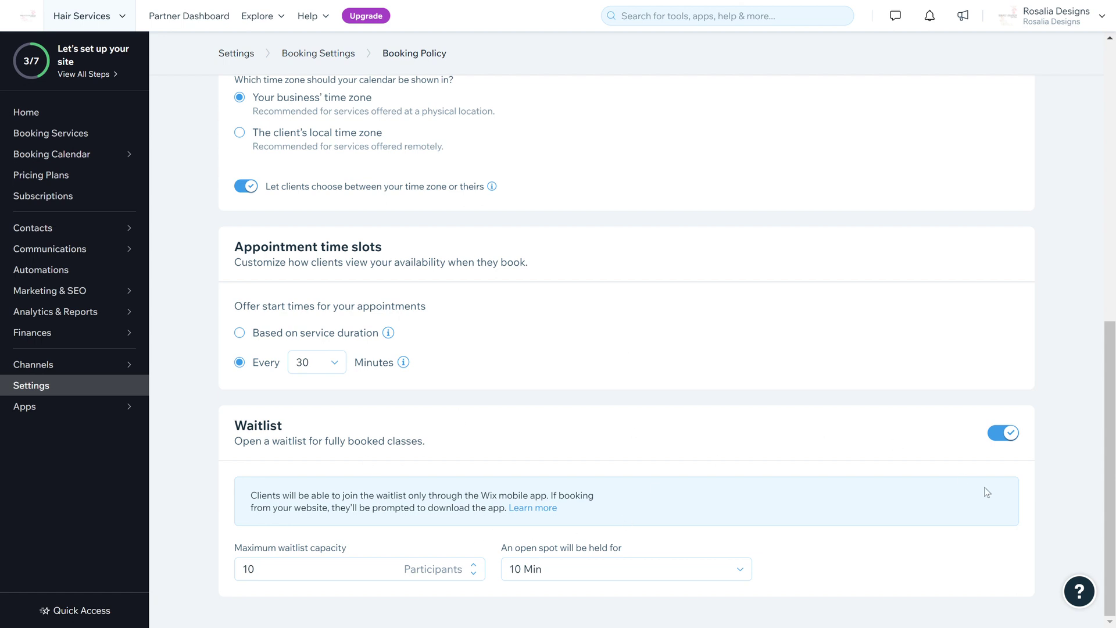
{"action": "left_click", "coordinate": [1010, 433]}
{"action": "scroll", "coordinate": [748, 428], "scroll_direction": "up", "scroll_amount": 7}
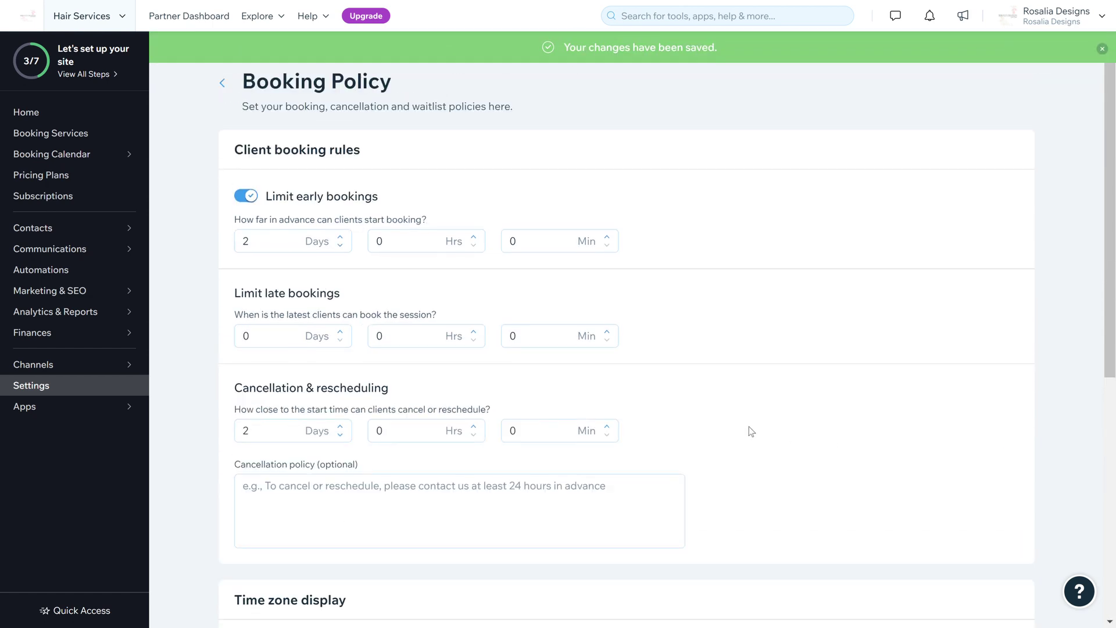
Open the Emails & SMS Reminders settings and review the client notifications and recommended automations
{"action": "left_click", "coordinate": [227, 88]}
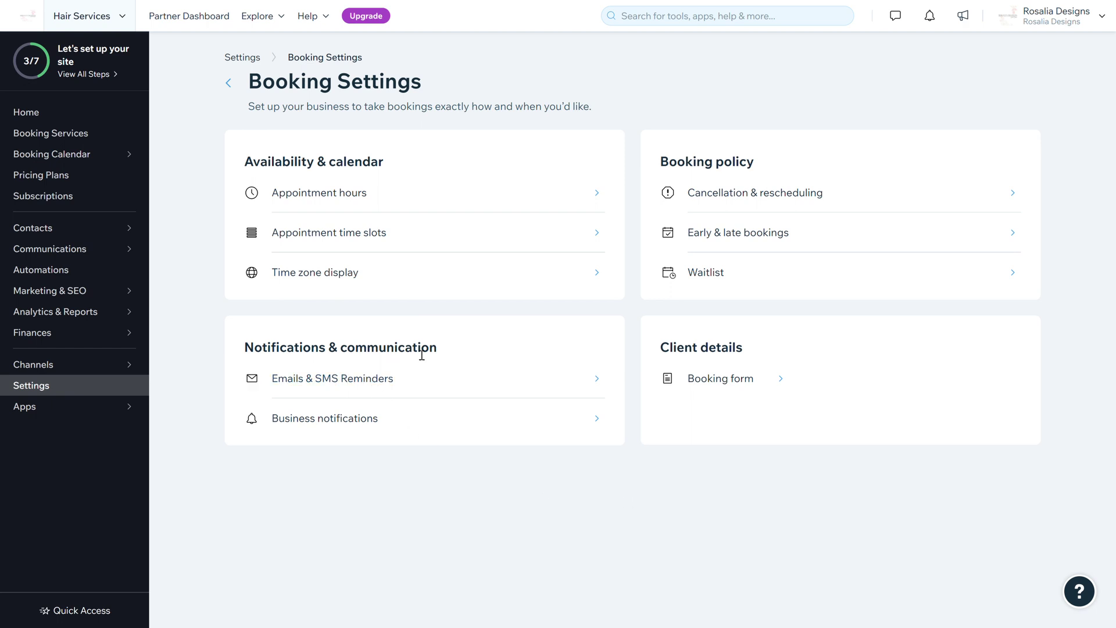
{"action": "left_click", "coordinate": [325, 383]}
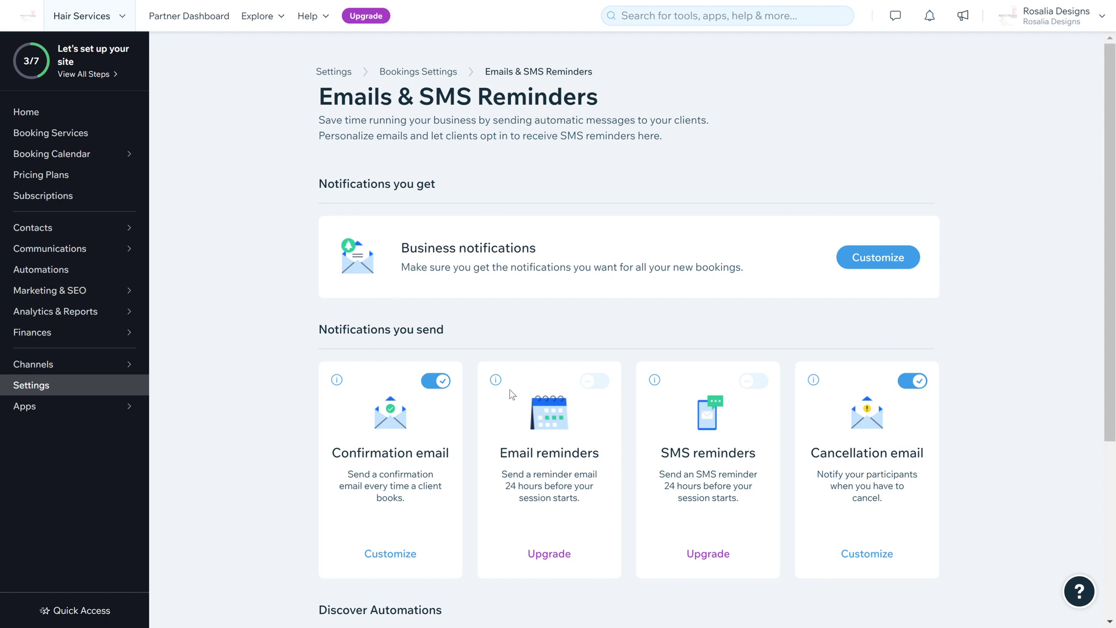
{"action": "scroll", "coordinate": [1063, 406], "scroll_direction": "down", "scroll_amount": 5}
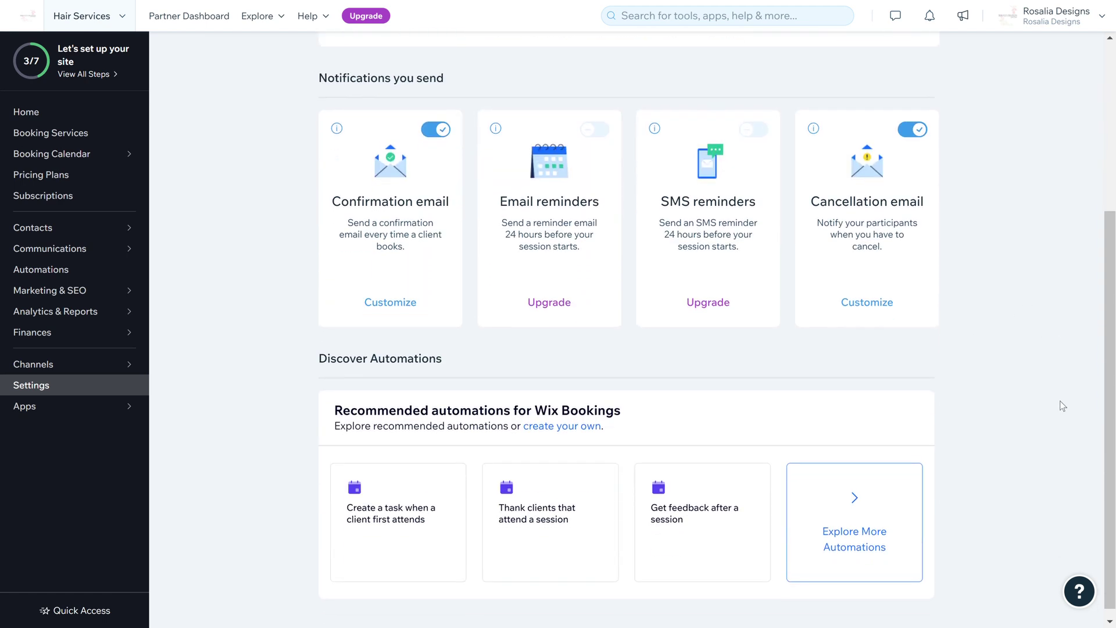
{"action": "scroll", "coordinate": [1063, 406], "scroll_direction": "up", "scroll_amount": 5}
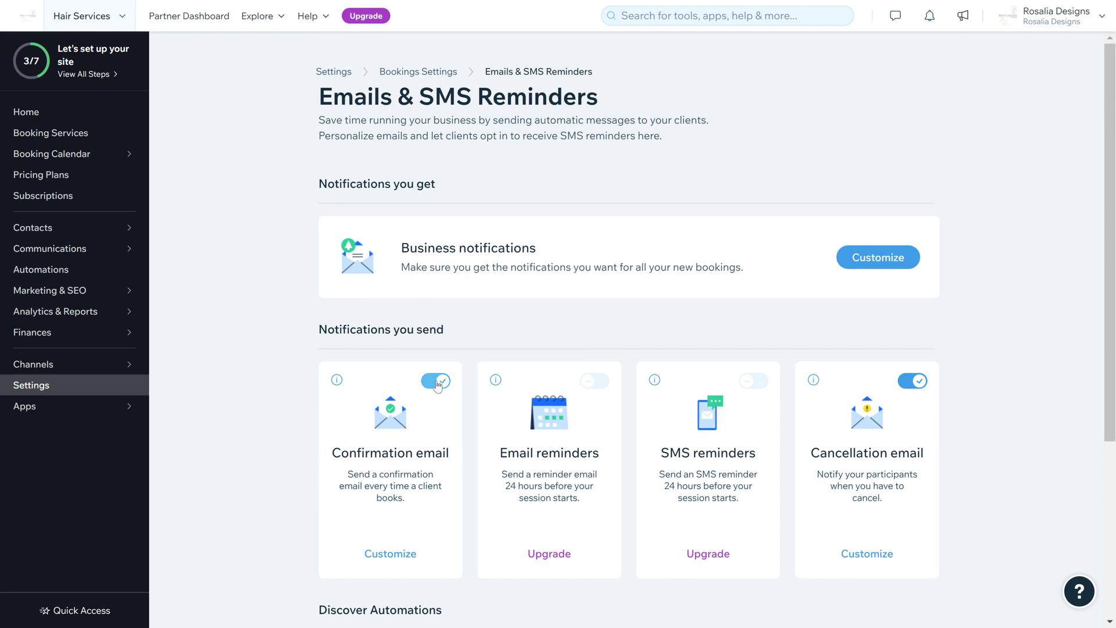
Add "Thank you for booking!" to the message of the appointments confirmation email, and save the email
{"action": "left_click", "coordinate": [391, 555]}
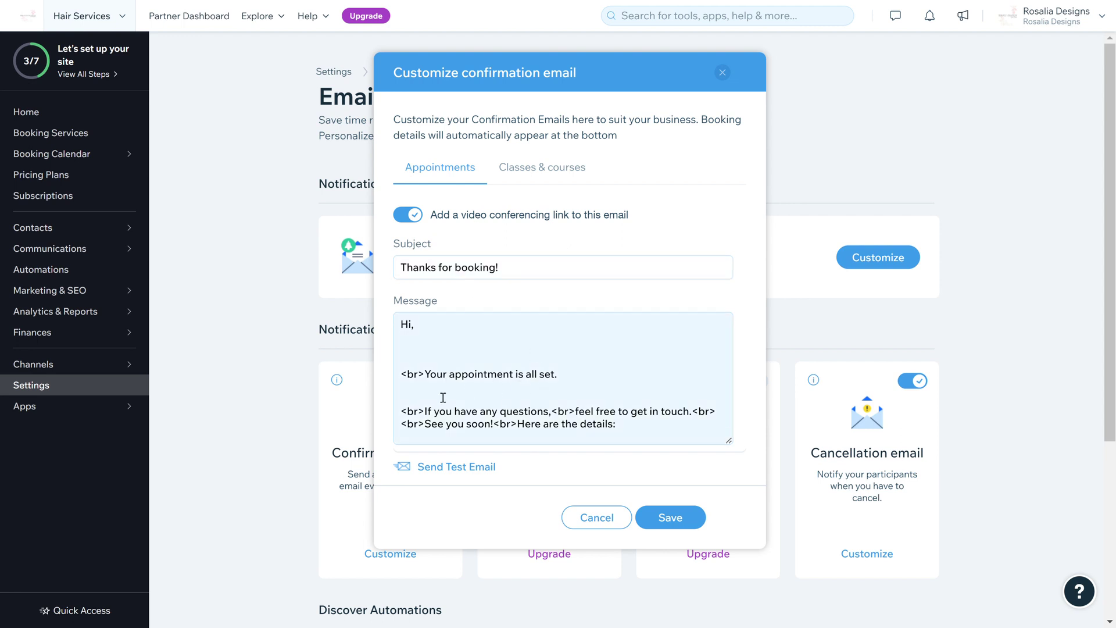
{"action": "left_click", "coordinate": [417, 379]}
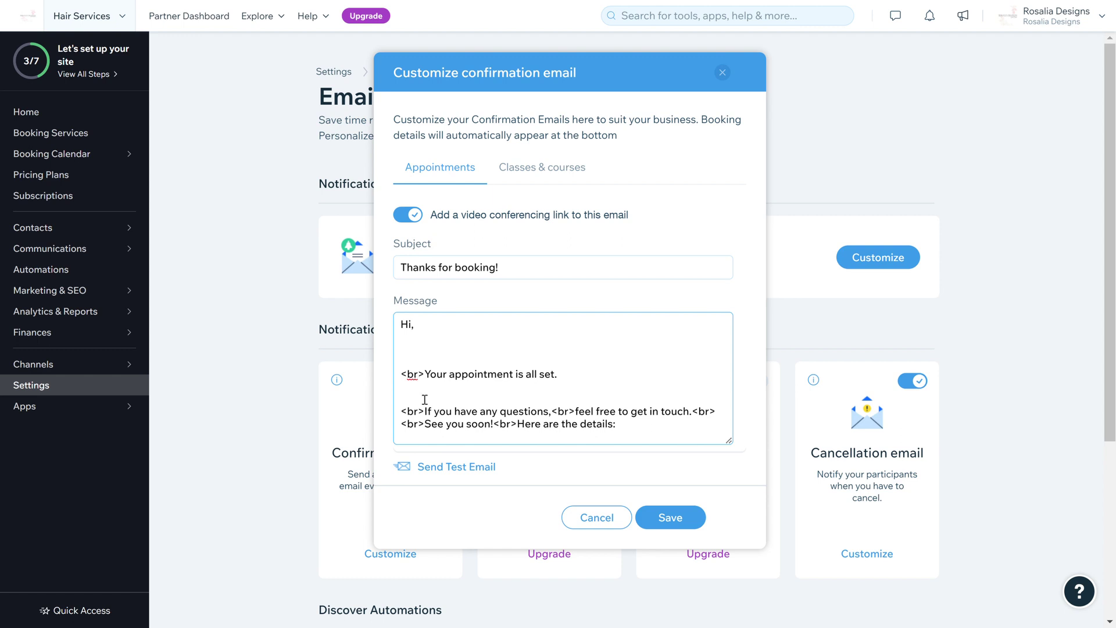
{"action": "left_click", "coordinate": [575, 414]}
{"action": "left_click", "coordinate": [590, 386]}
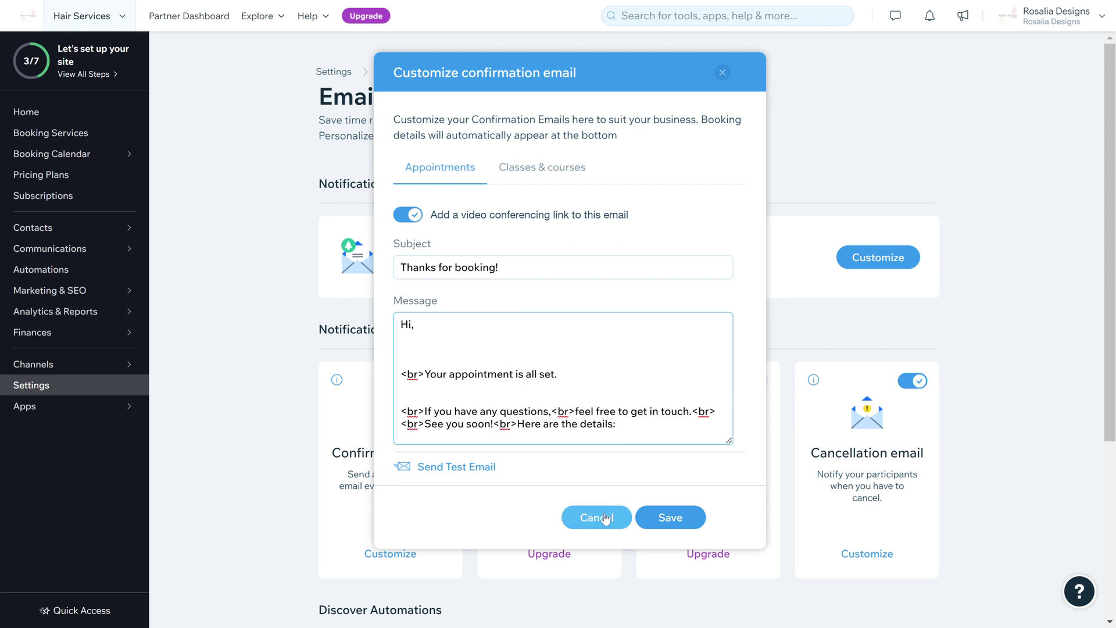
{"action": "left_click", "coordinate": [431, 353]}
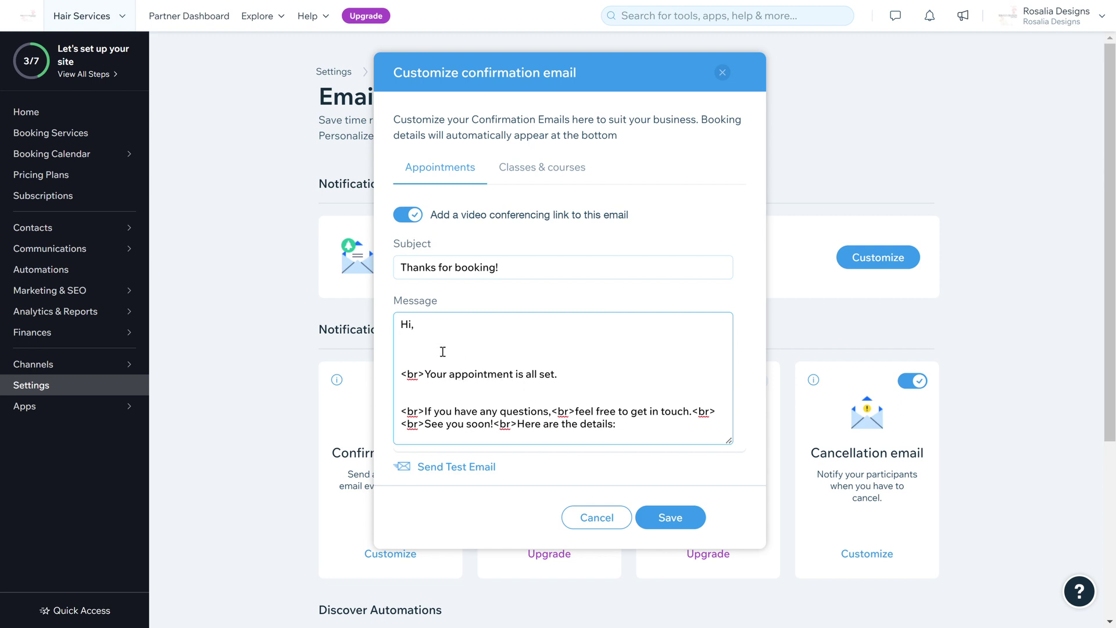
{"action": "type", "text": "Hi,"}
{"action": "key", "text": "BackSpace"}
{"action": "key", "text": "BackSpace"}
{"action": "key", "text": "BackSpace"}
{"action": "type", "text": "Tell"}
{"action": "key", "text": "BackSpace"}
{"action": "key", "text": "BackSpace"}
{"action": "key", "text": "BackSpace"}
{"action": "type", "text": "hank you for booking!"}
{"action": "left_click", "coordinate": [684, 529]}
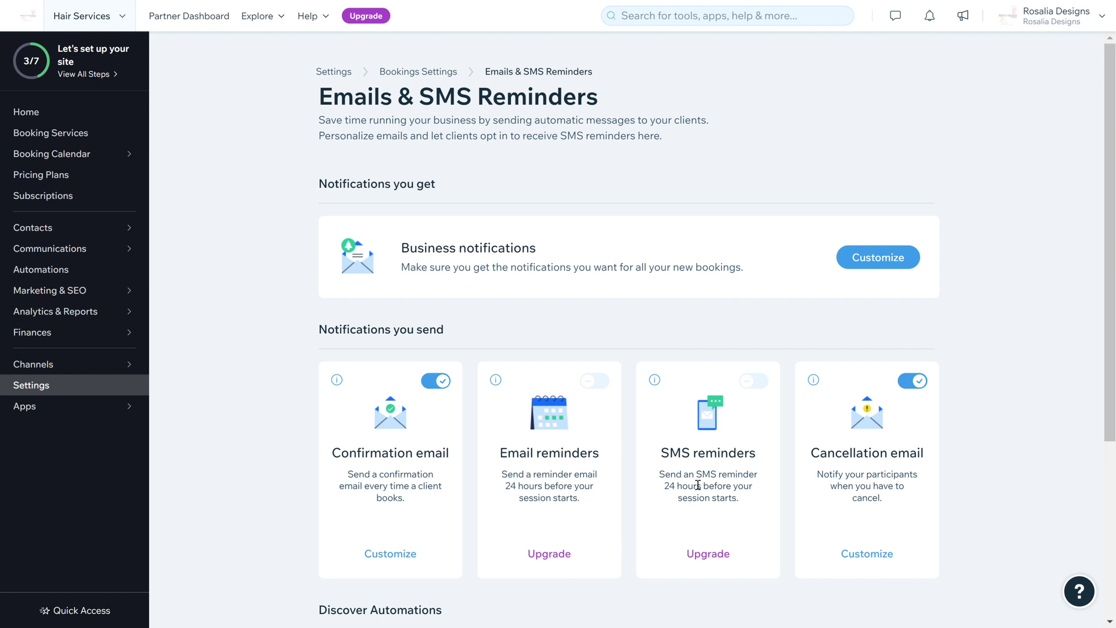
Open the cancellation email's subject and message for review, and close them without saving
{"action": "scroll", "coordinate": [697, 485], "scroll_direction": "down", "scroll_amount": 1}
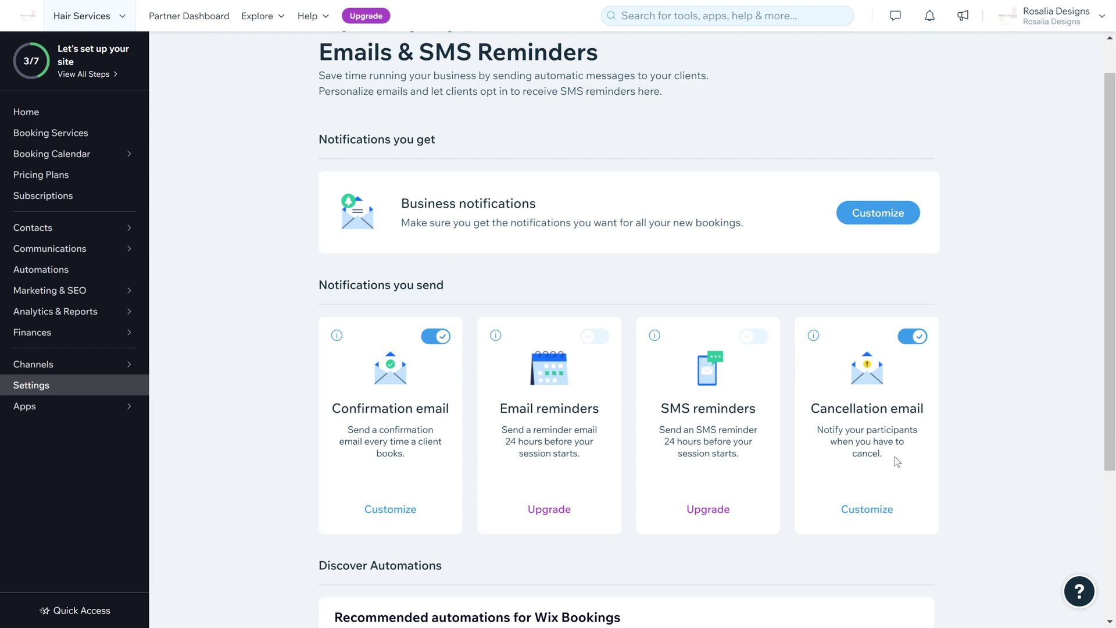
{"action": "left_click", "coordinate": [862, 511]}
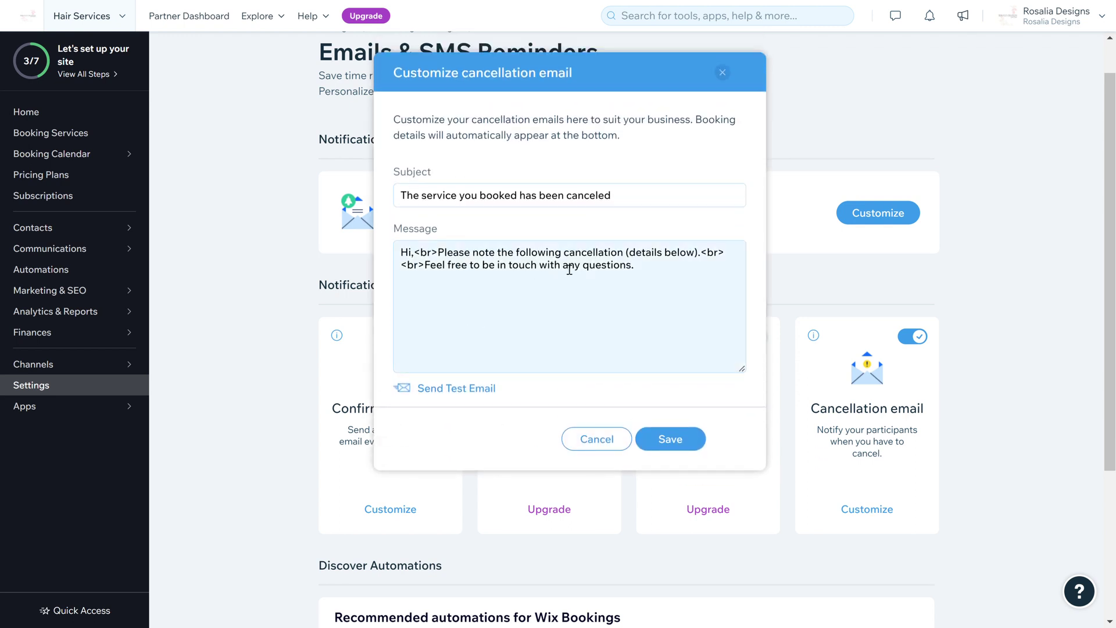
{"action": "left_click", "coordinate": [536, 299]}
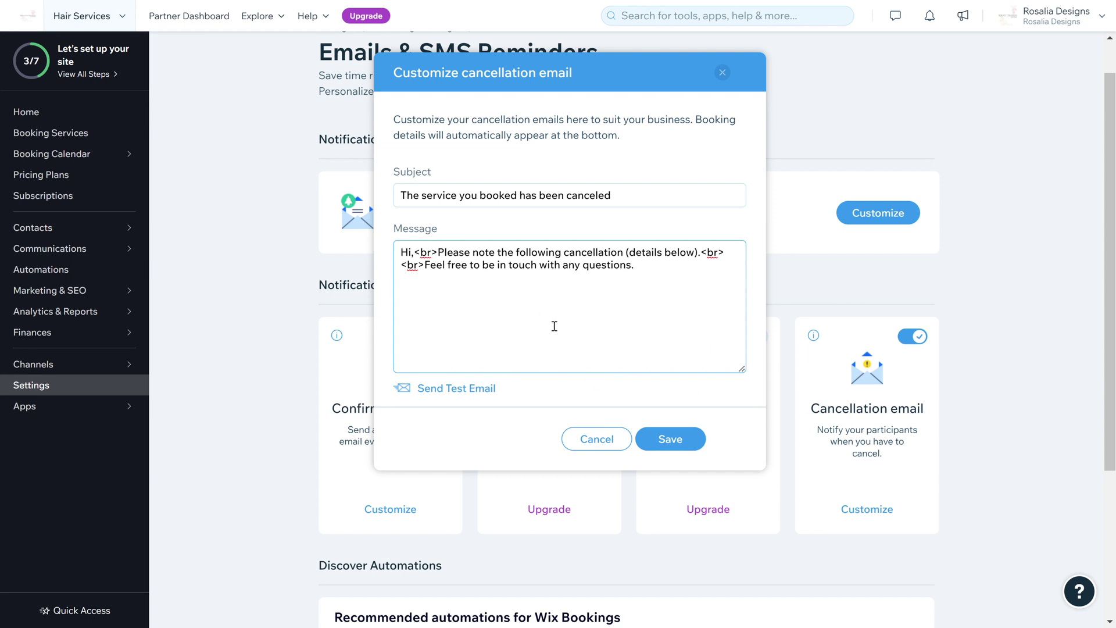
{"action": "left_click", "coordinate": [604, 438]}
Save the business notifications with the email notification for every new booking switched on
{"action": "scroll", "coordinate": [601, 436], "scroll_direction": "down", "scroll_amount": 5}
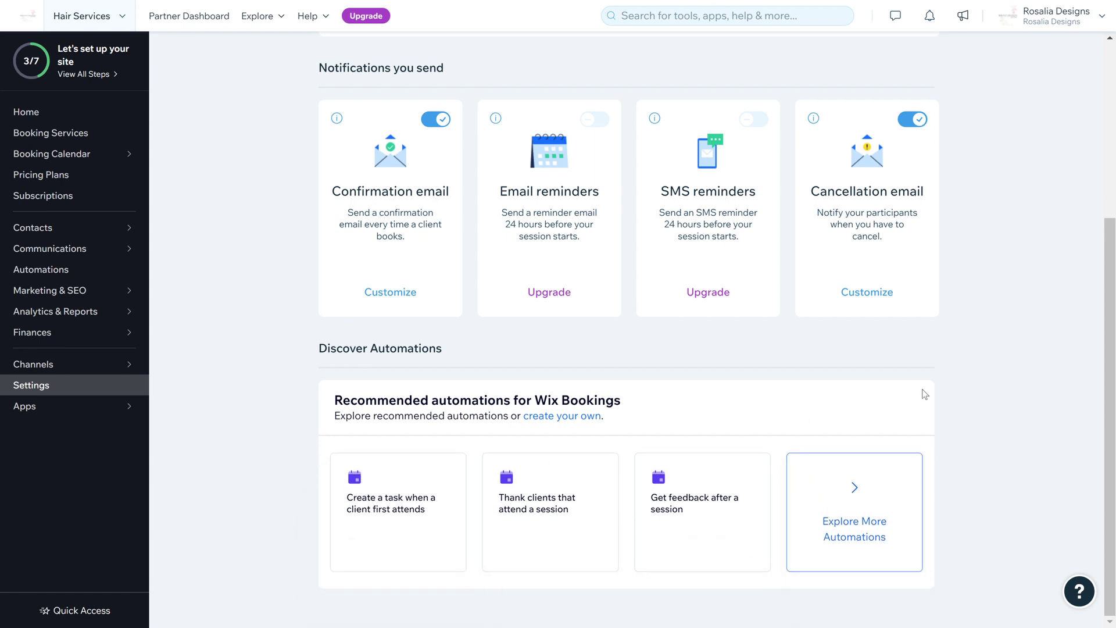
{"action": "scroll", "coordinate": [925, 394], "scroll_direction": "up", "scroll_amount": 5}
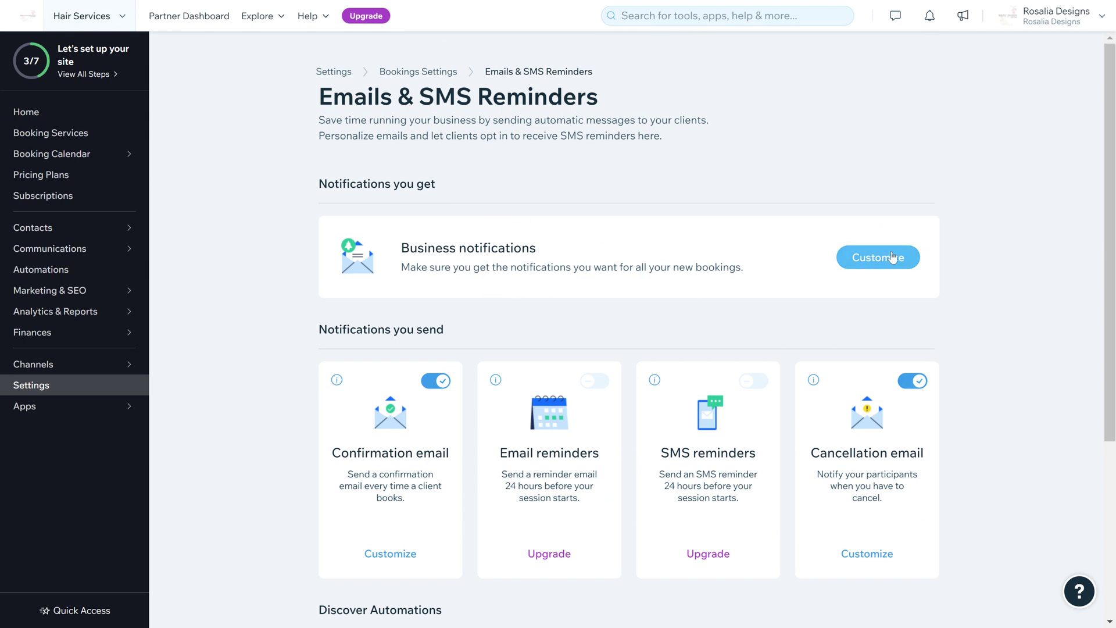
{"action": "left_click", "coordinate": [853, 264]}
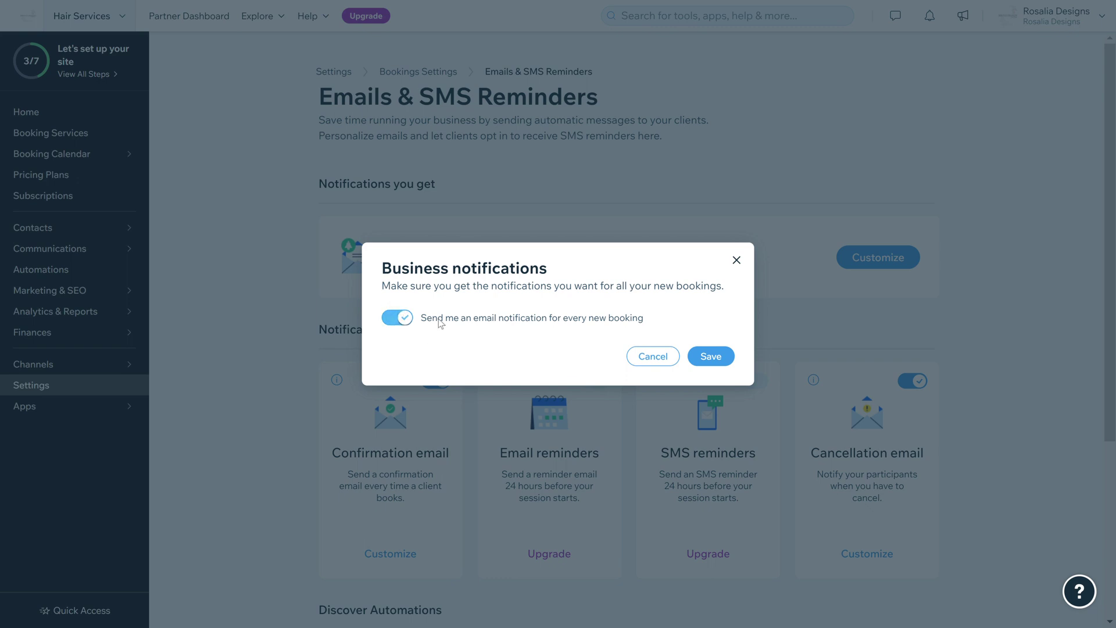
{"action": "left_click", "coordinate": [719, 357]}
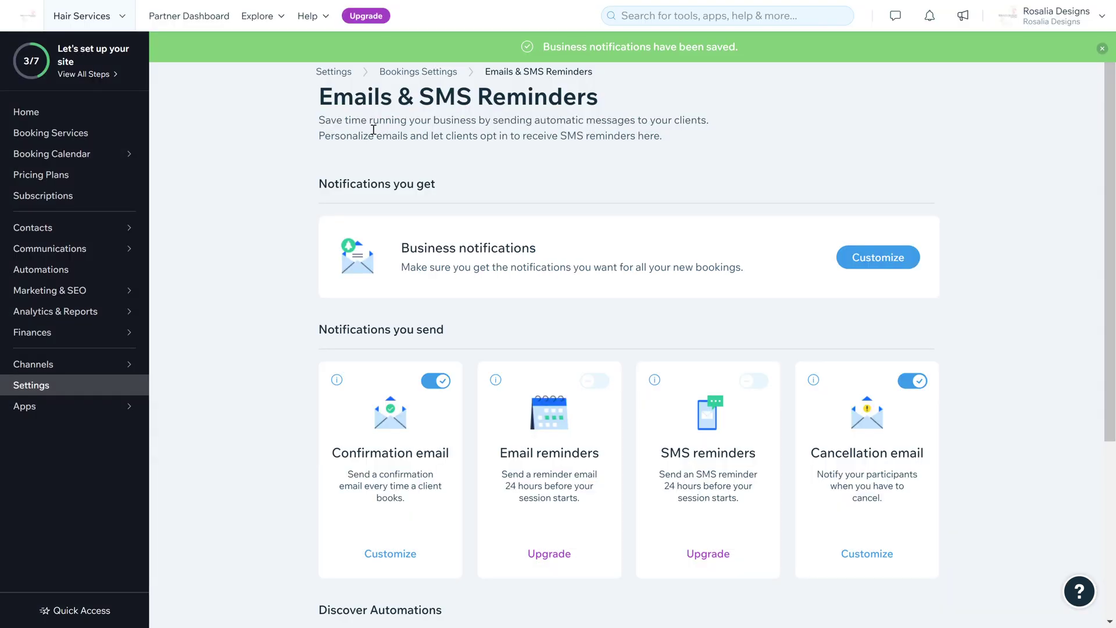
Open the booking form from the booking settings and set its page title to "Consultation Form"
{"action": "left_click", "coordinate": [446, 74]}
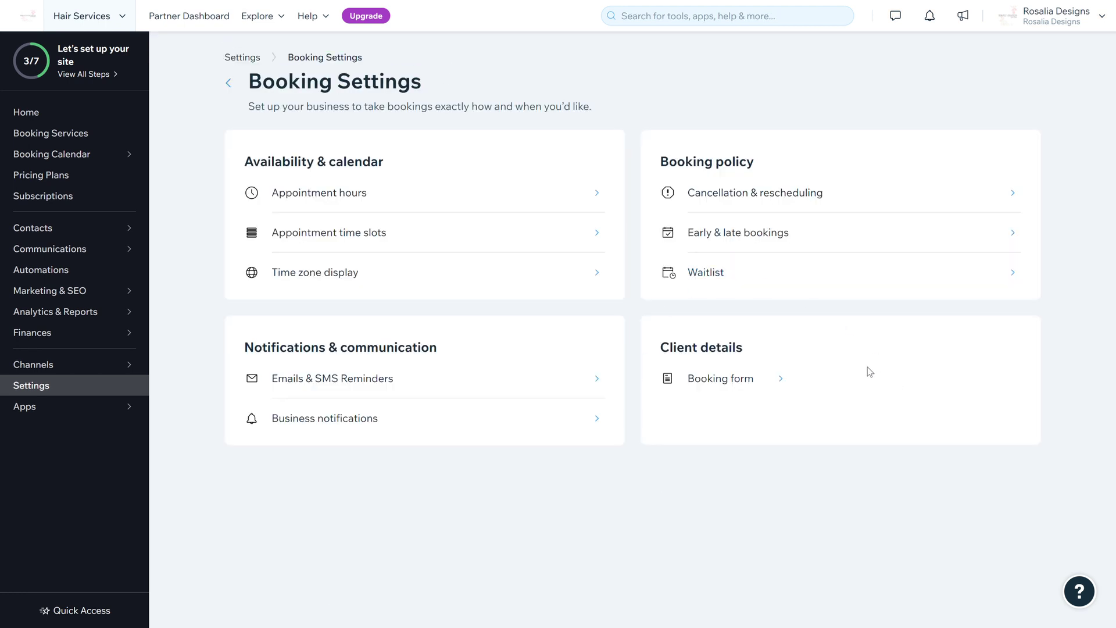
{"action": "left_click", "coordinate": [749, 382]}
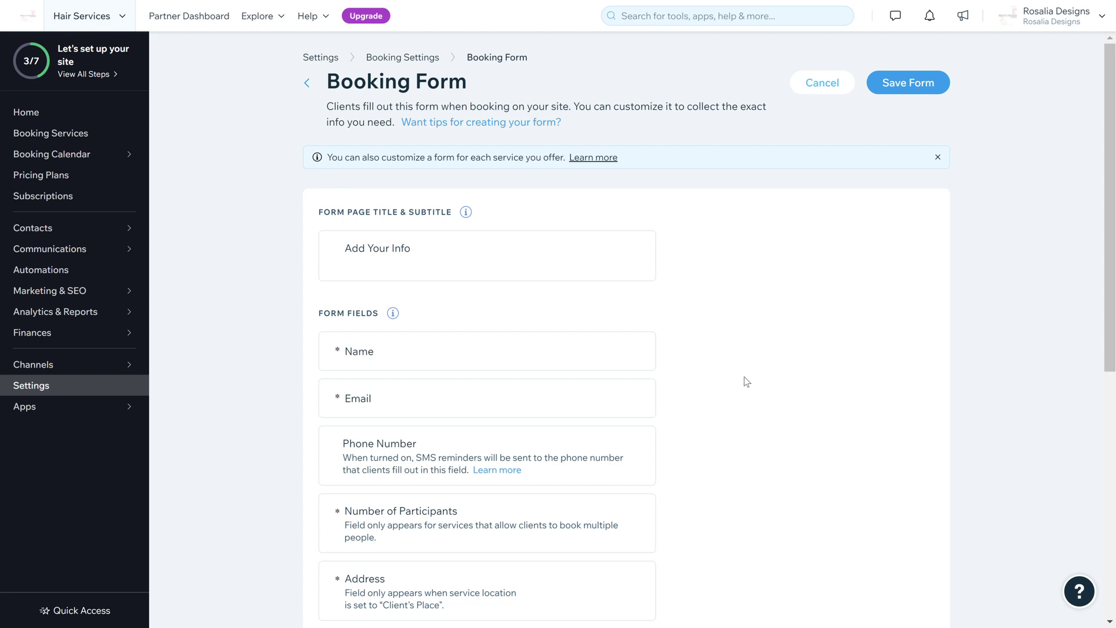
{"action": "scroll", "coordinate": [744, 378], "scroll_direction": "down", "scroll_amount": 1}
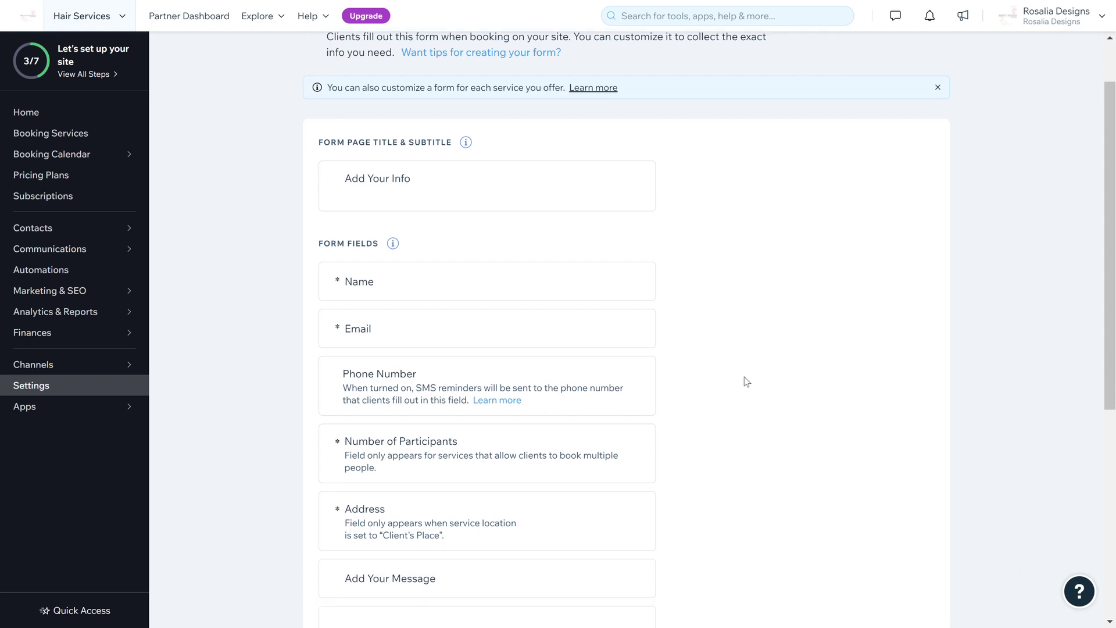
{"action": "left_click", "coordinate": [378, 185]}
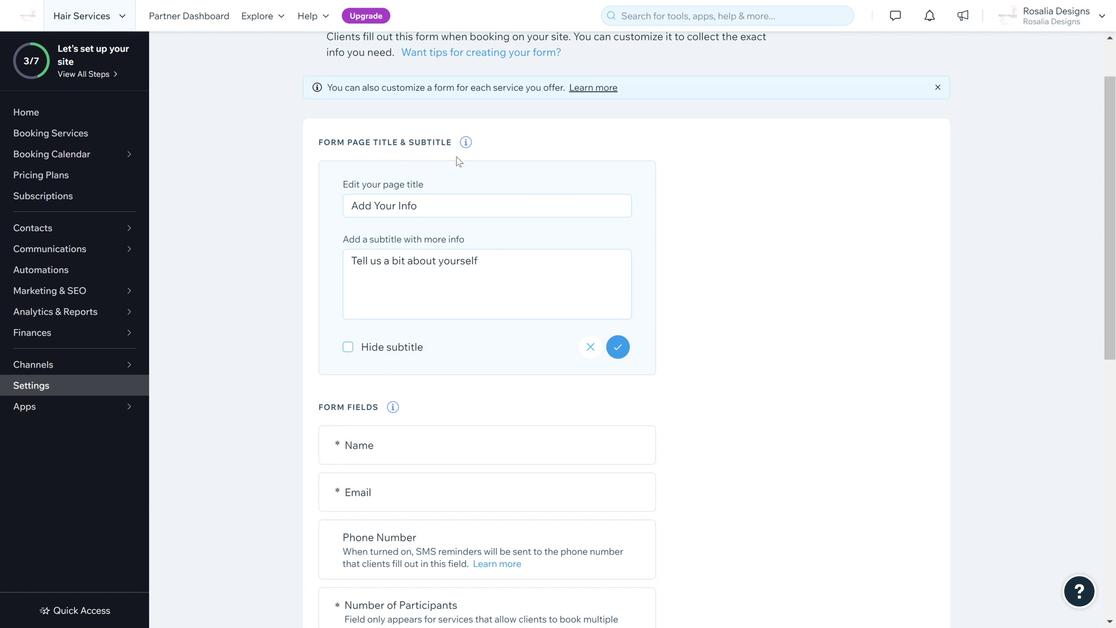
{"action": "scroll", "coordinate": [699, 229], "scroll_direction": "down", "scroll_amount": 3}
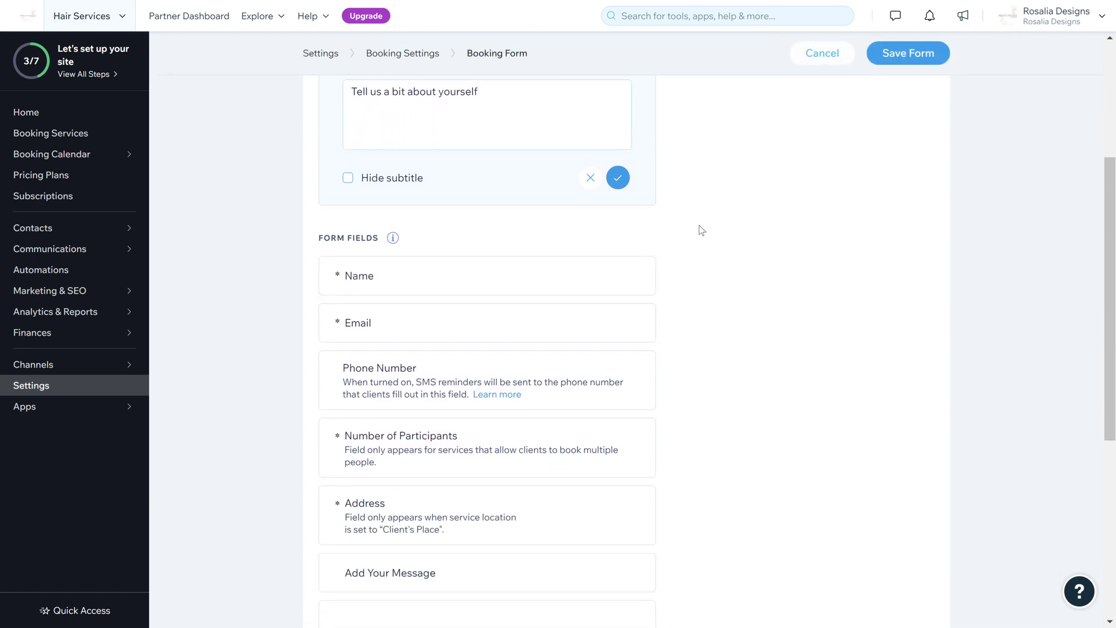
{"action": "scroll", "coordinate": [450, 104], "scroll_direction": "up", "scroll_amount": 2}
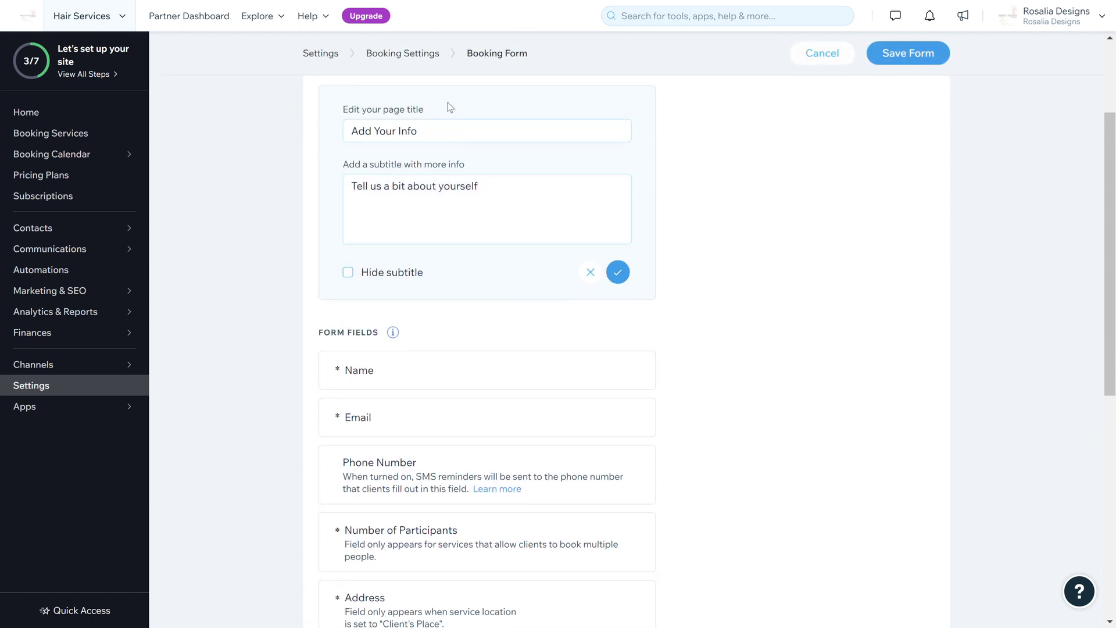
{"action": "left_click", "coordinate": [427, 132]}
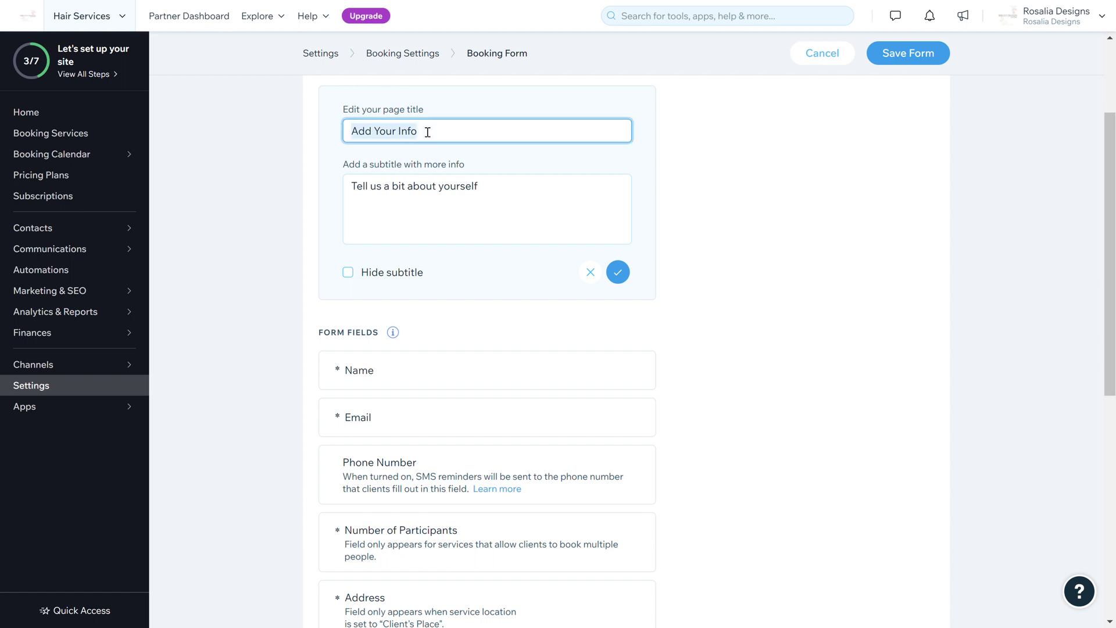
{"action": "type", "text": "Con"}
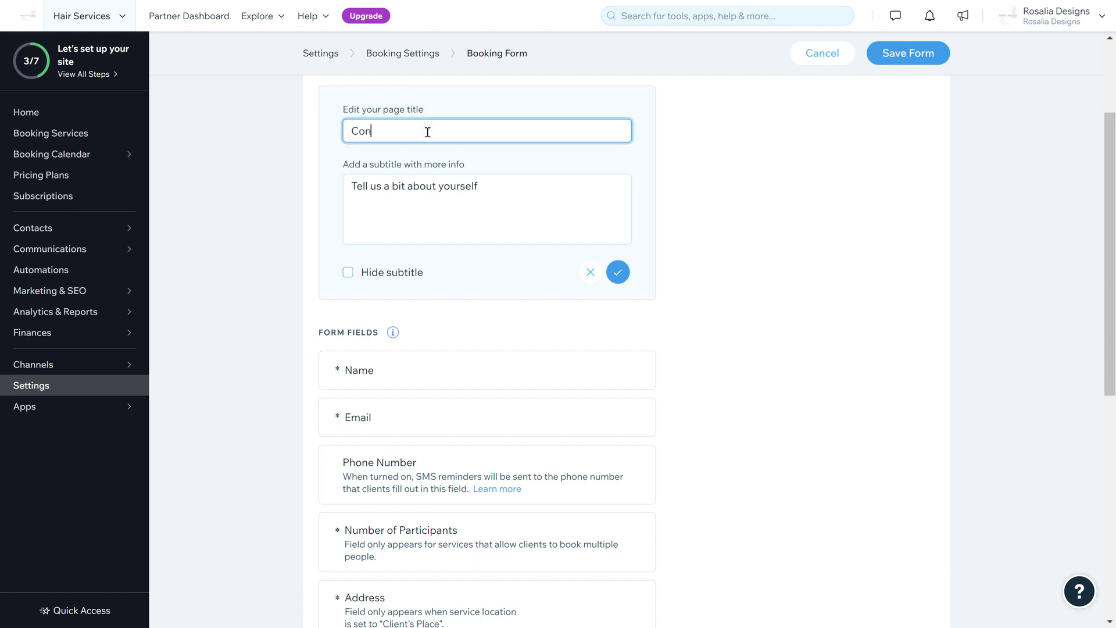
{"action": "type", "text": "sultation Form"}
Replace the form's subtitle with "Please fill in all your details to complete your booking." and apply the title and subtitle changes
{"action": "left_click", "coordinate": [525, 198]}
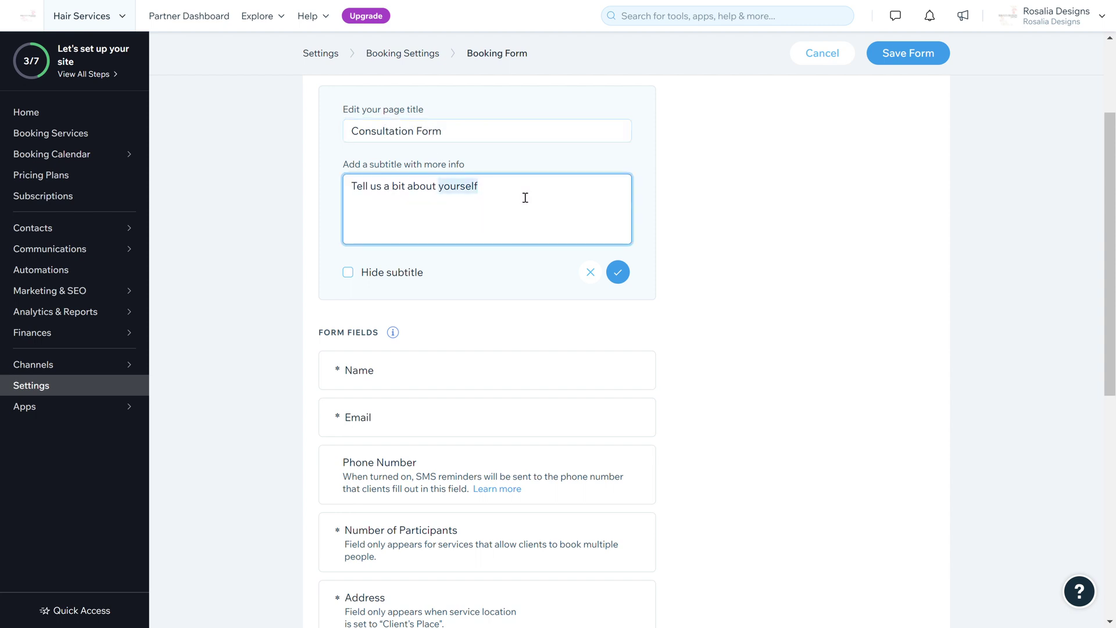
{"action": "key", "text": "ctrl+a"}
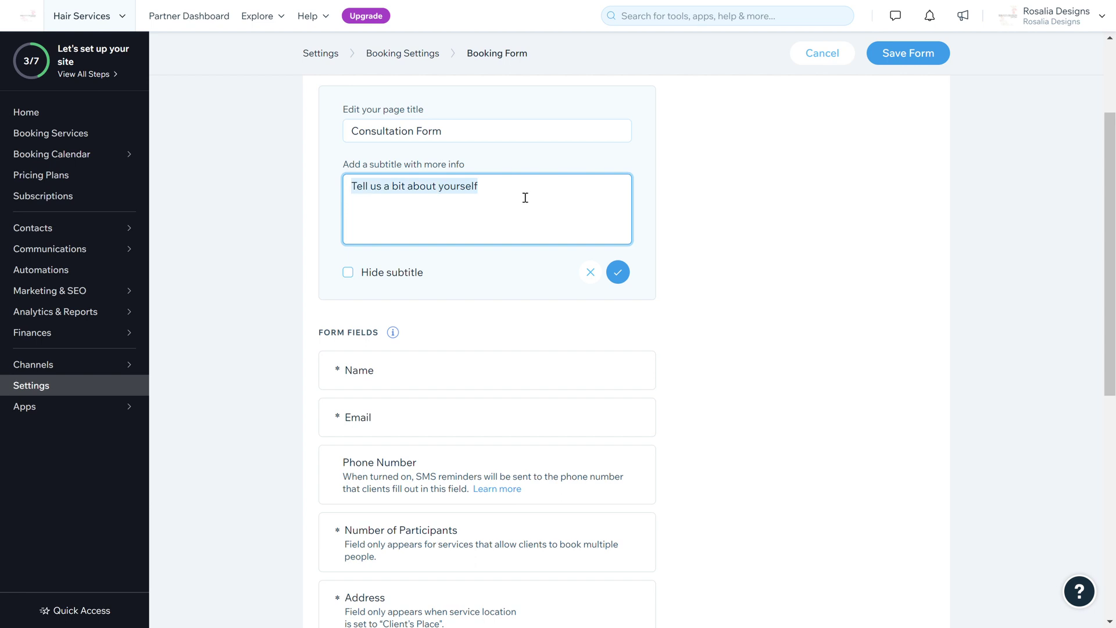
{"action": "key", "text": "BackSpace"}
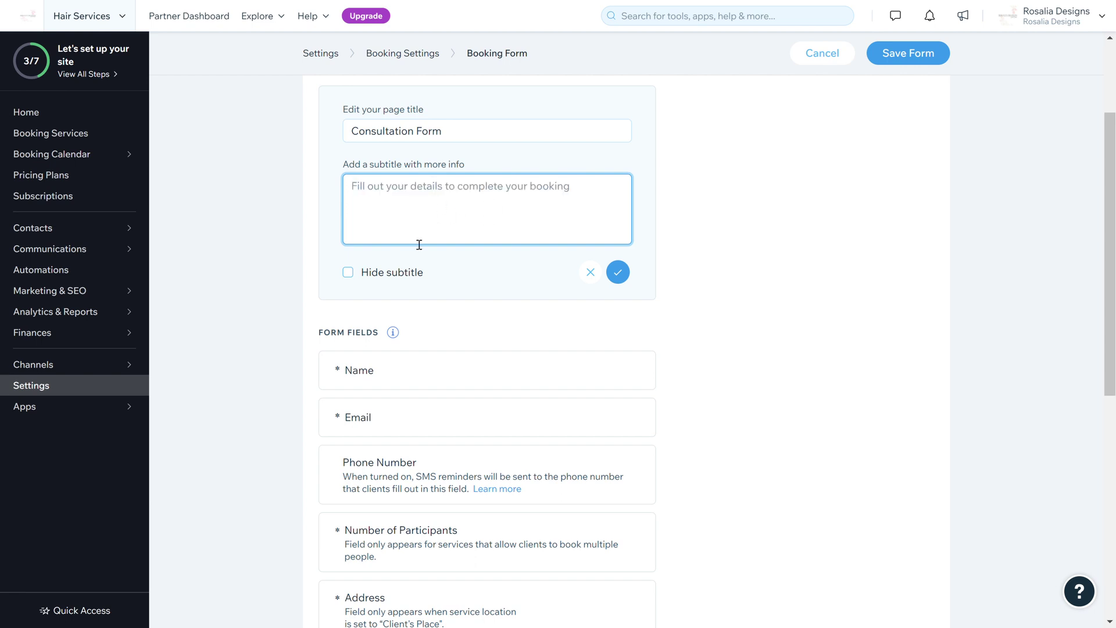
{"action": "type", "text": "leas"}
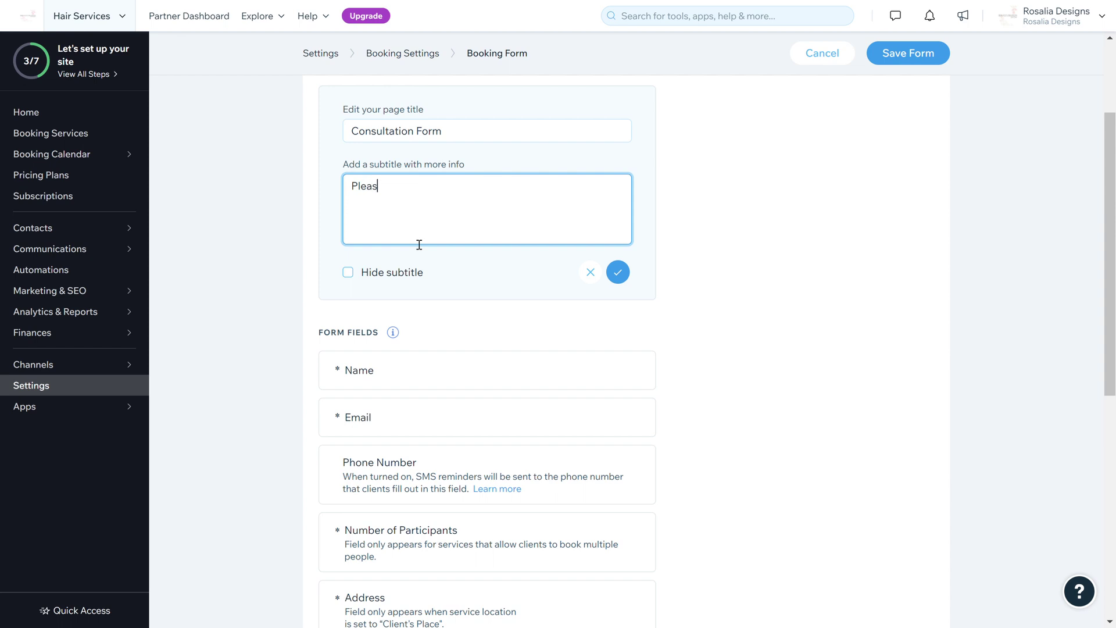
{"action": "type", "text": "e fill in all your details to complete your booking."}
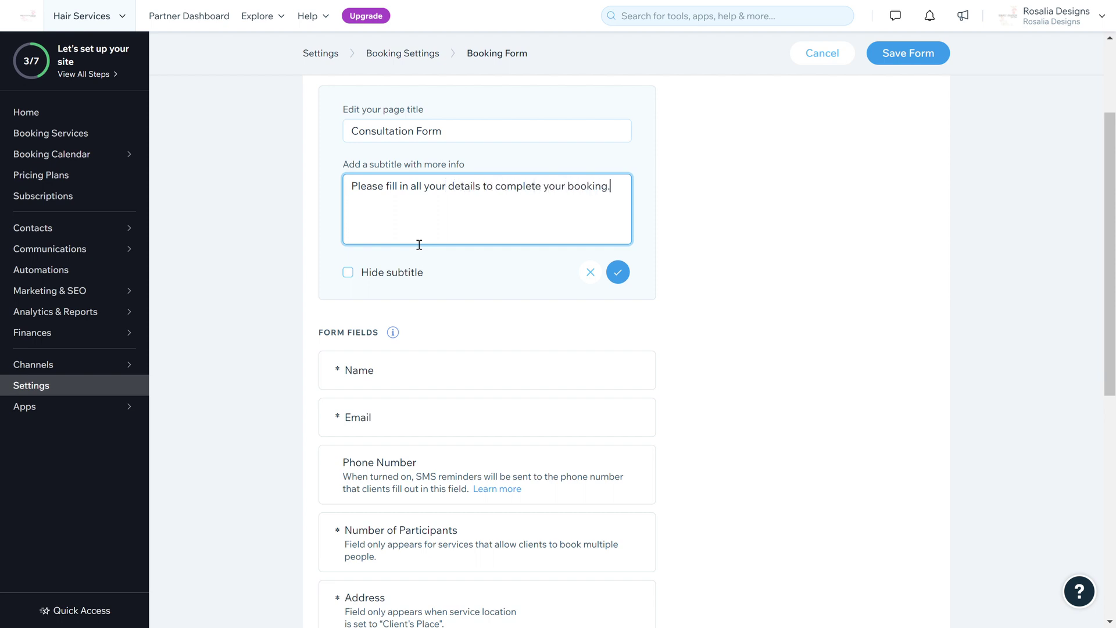
{"action": "left_click", "coordinate": [618, 272]}
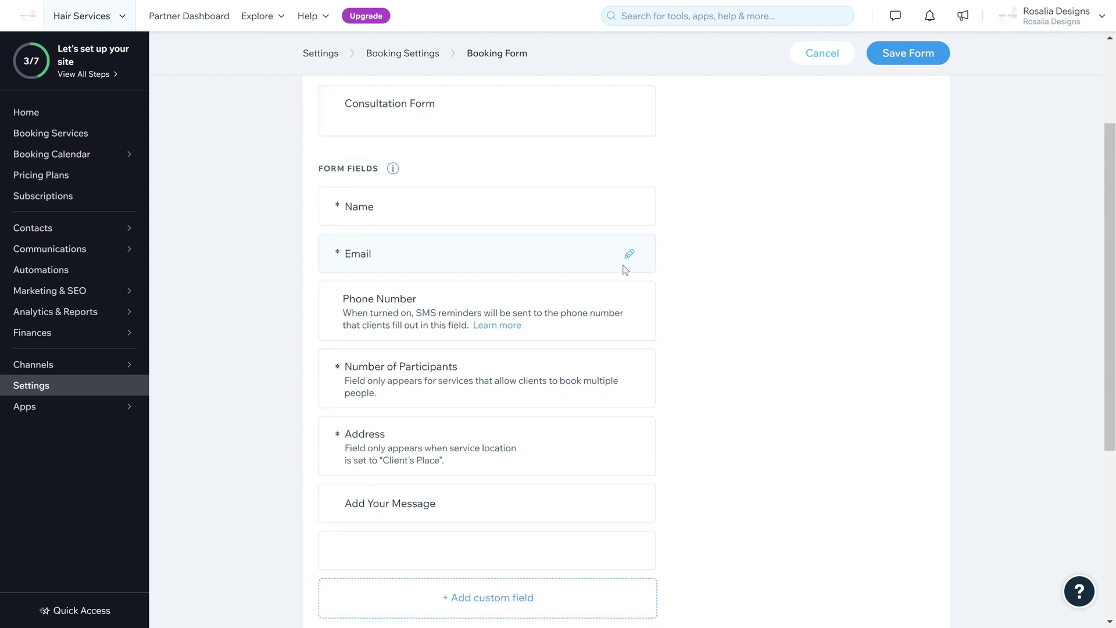
Review the booking form's fields and buttons, opening the Number of Participants label and closing it without changes
{"action": "scroll", "coordinate": [639, 319], "scroll_direction": "up", "scroll_amount": 2}
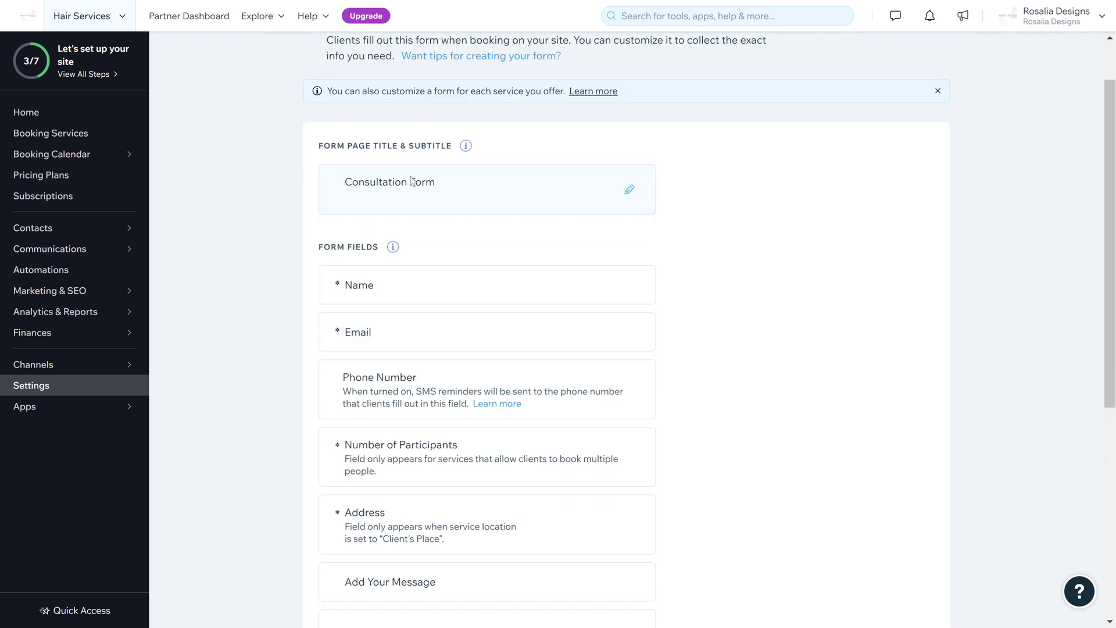
{"action": "scroll", "coordinate": [517, 212], "scroll_direction": "down", "scroll_amount": 1}
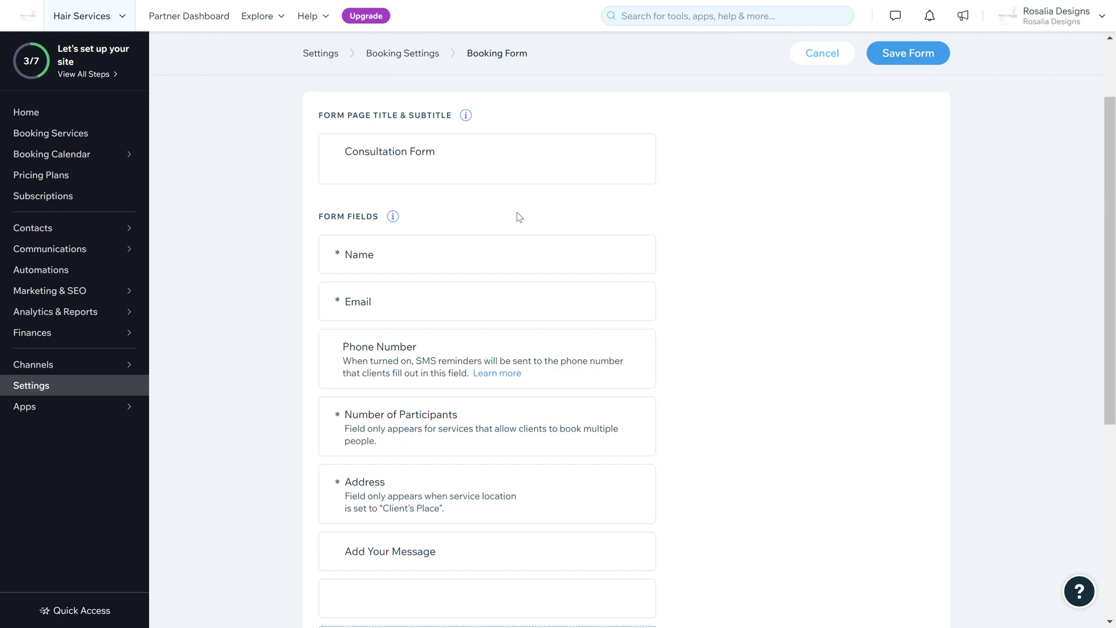
{"action": "scroll", "coordinate": [518, 216], "scroll_direction": "down", "scroll_amount": 5}
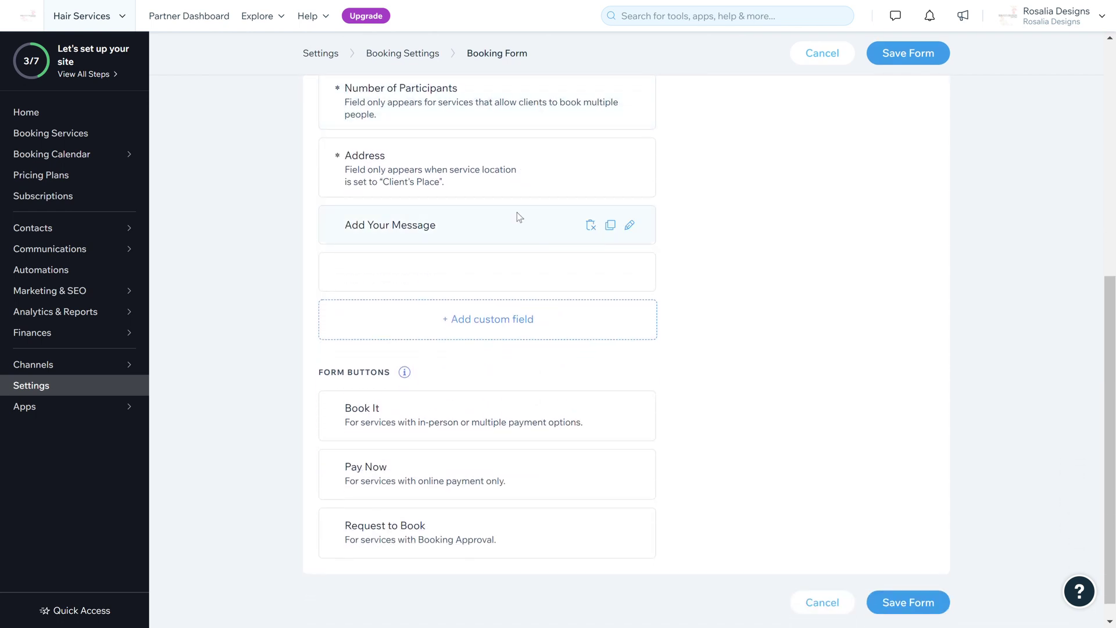
{"action": "scroll", "coordinate": [519, 217], "scroll_direction": "up", "scroll_amount": 7}
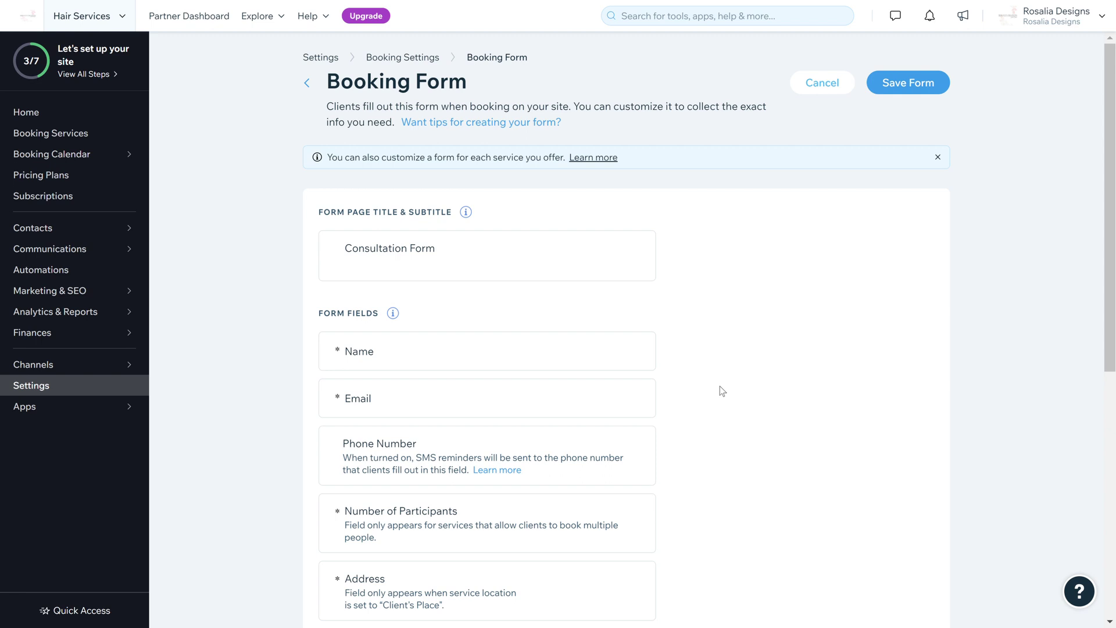
{"action": "scroll", "coordinate": [720, 386], "scroll_direction": "down", "scroll_amount": 2}
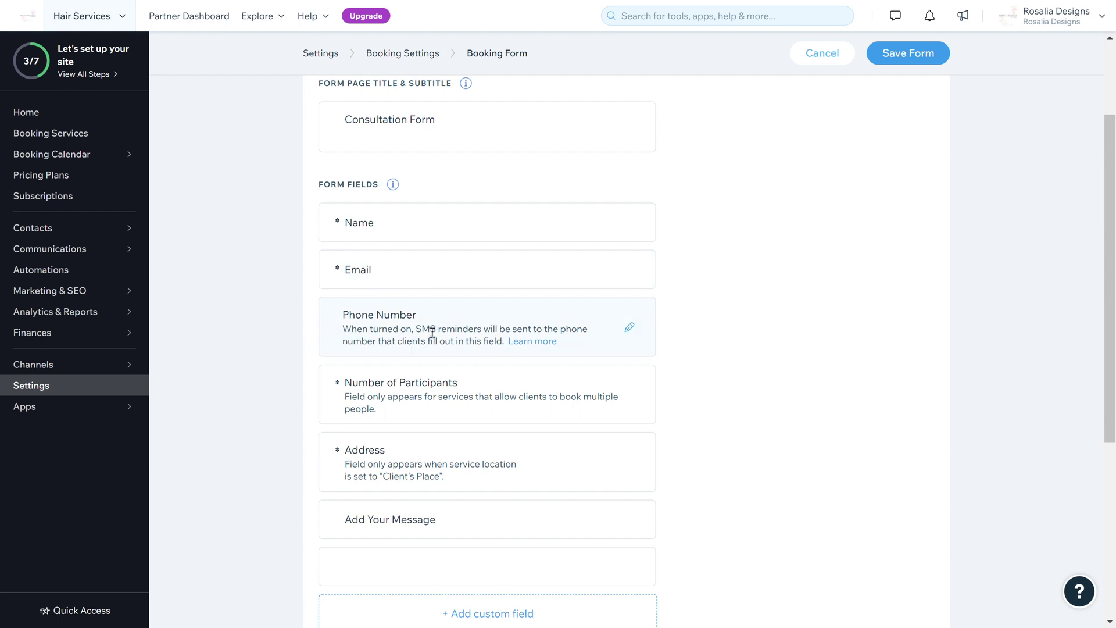
{"action": "scroll", "coordinate": [431, 333], "scroll_direction": "down", "scroll_amount": 2}
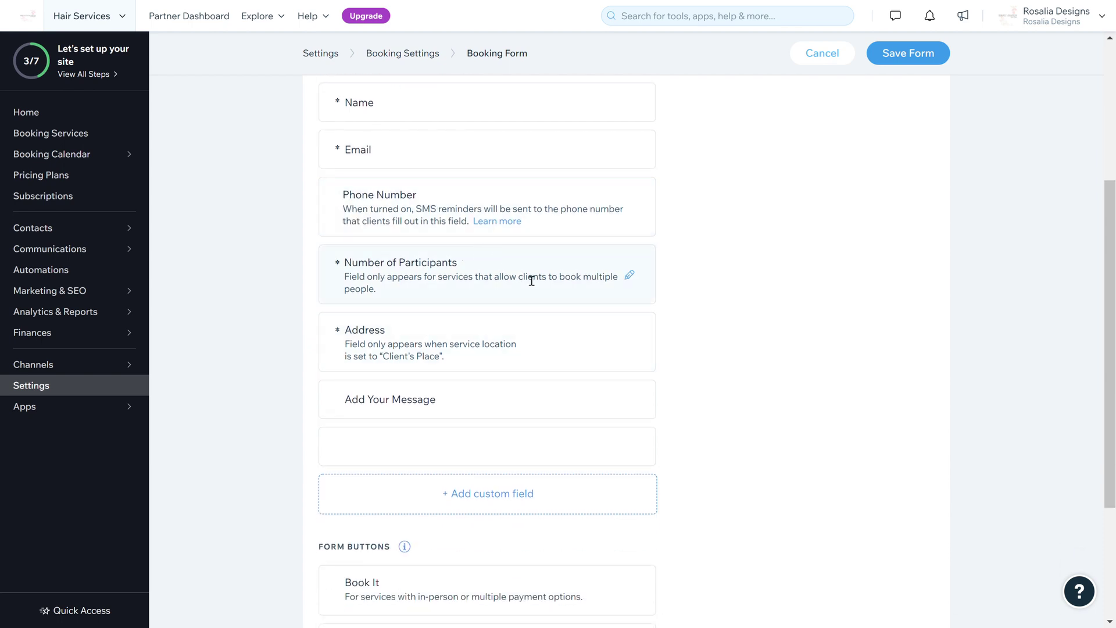
{"action": "left_click", "coordinate": [630, 277]}
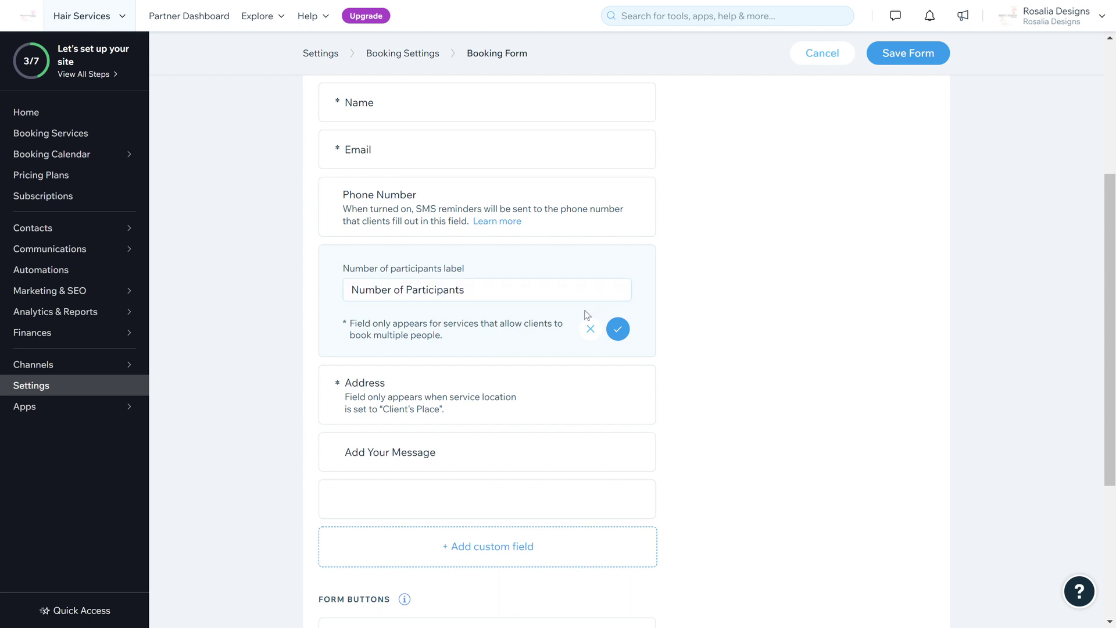
{"action": "left_click", "coordinate": [591, 331]}
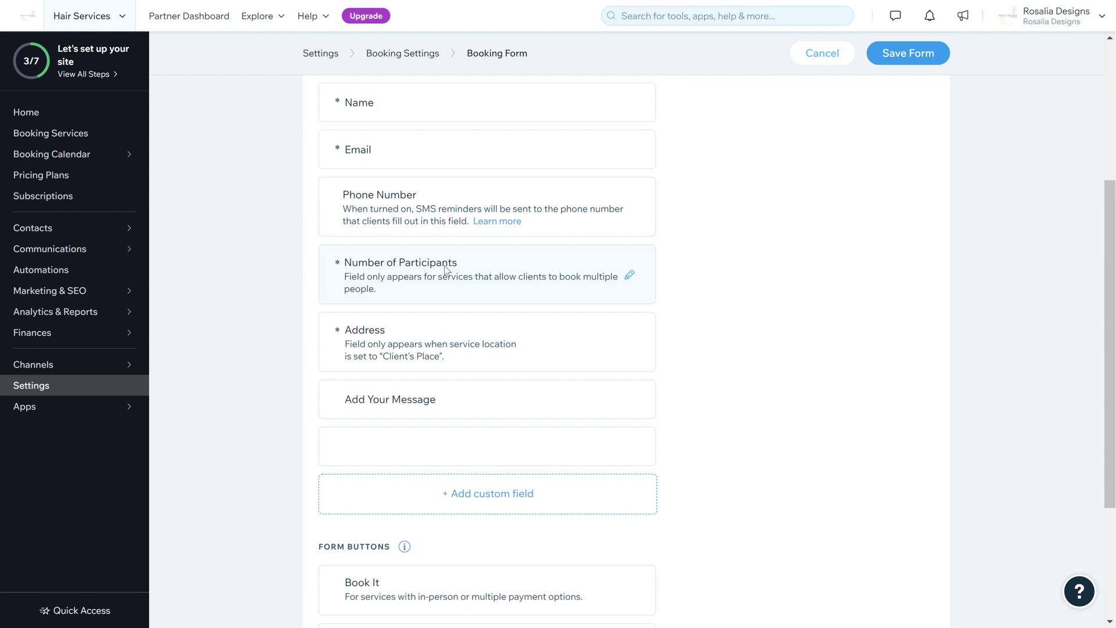
Add a required custom field of type Short Answer (30 characters max) labelled "Are you pregnant?"
{"action": "scroll", "coordinate": [445, 269], "scroll_direction": "down", "scroll_amount": 1}
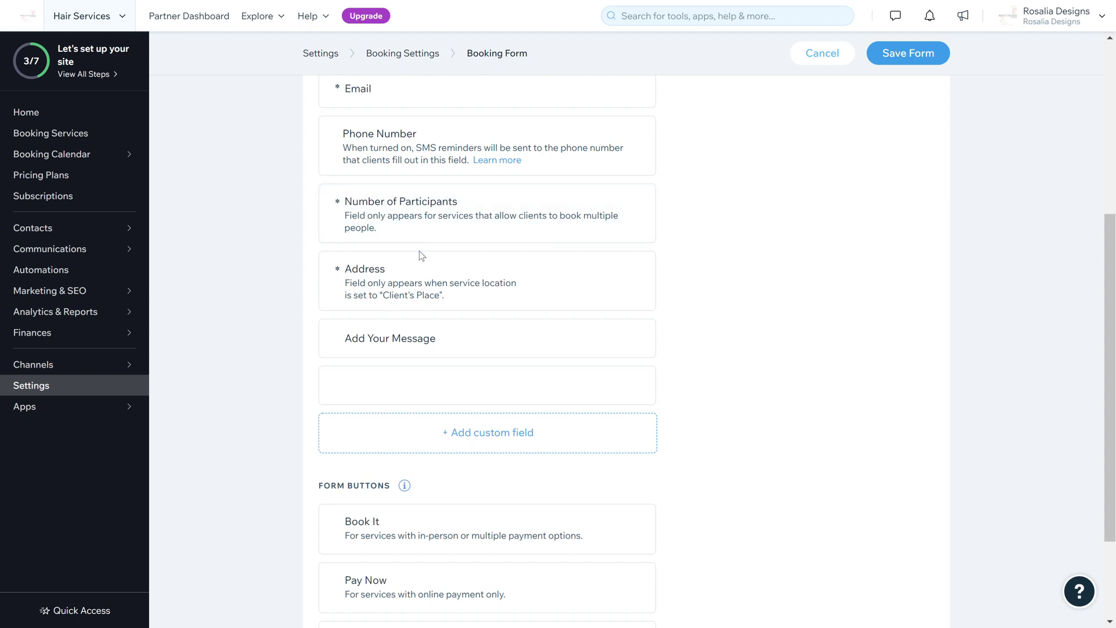
{"action": "scroll", "coordinate": [518, 232], "scroll_direction": "down", "scroll_amount": 2}
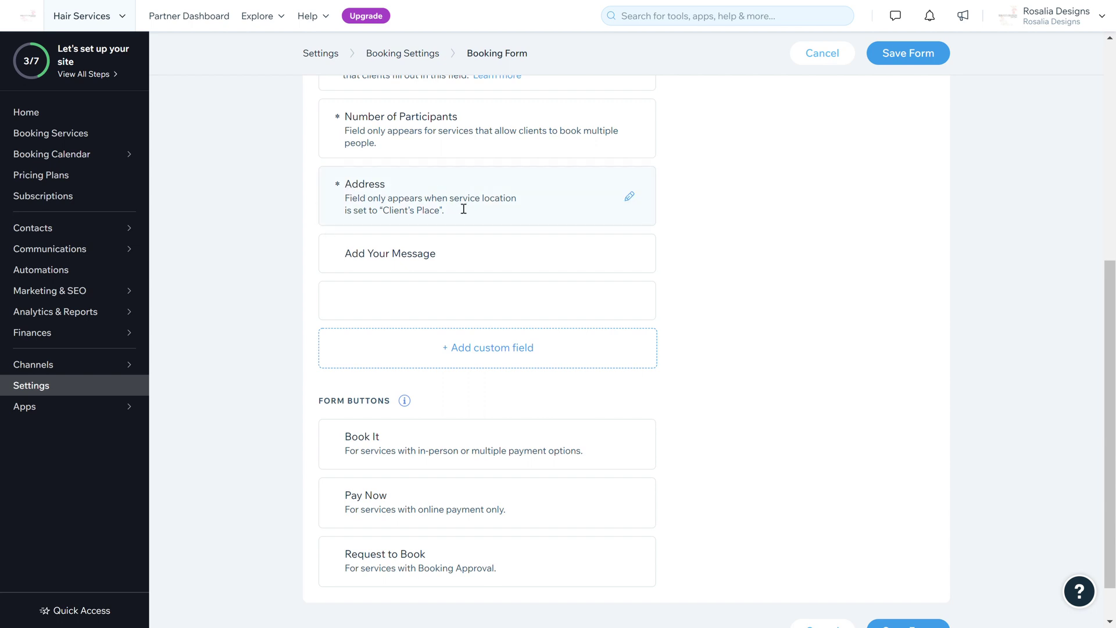
{"action": "scroll", "coordinate": [493, 295], "scroll_direction": "down", "scroll_amount": 1}
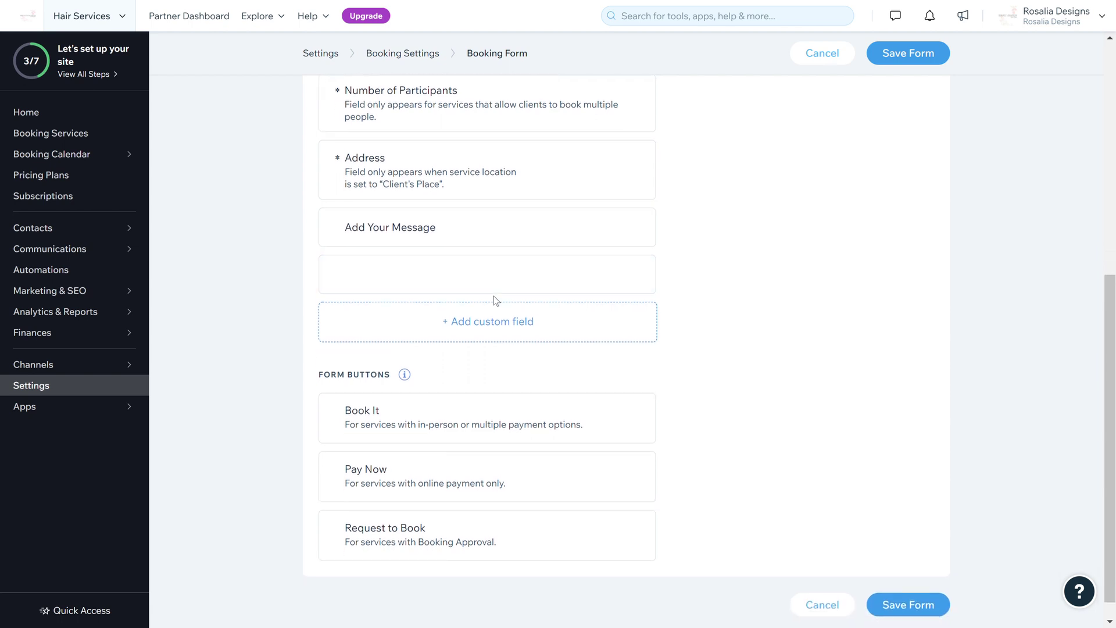
{"action": "left_click", "coordinate": [474, 327]}
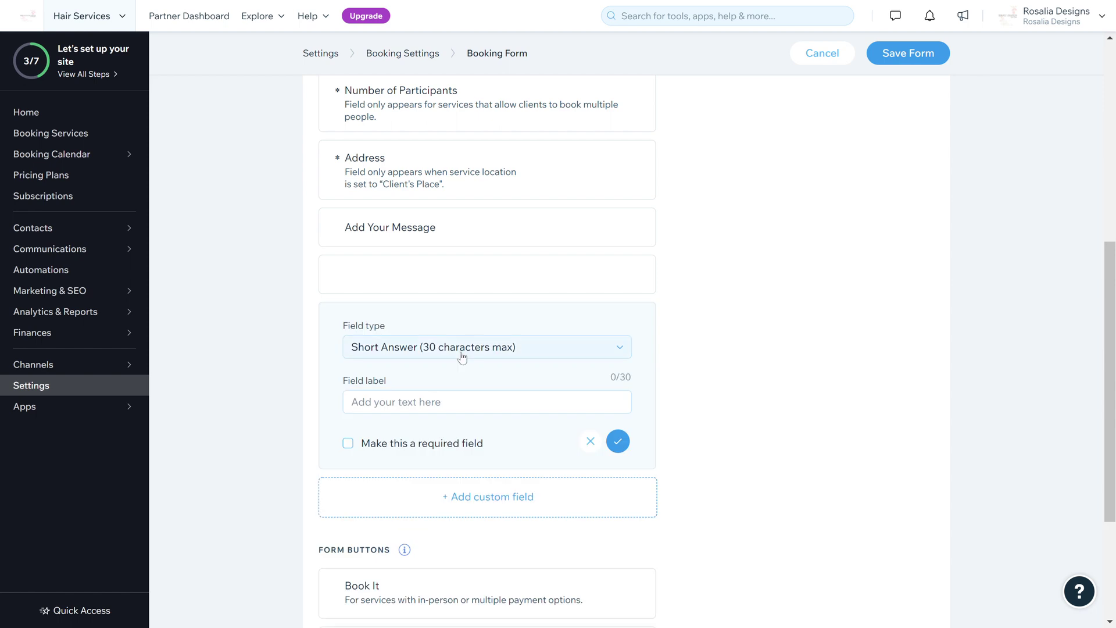
{"action": "left_click", "coordinate": [442, 348]}
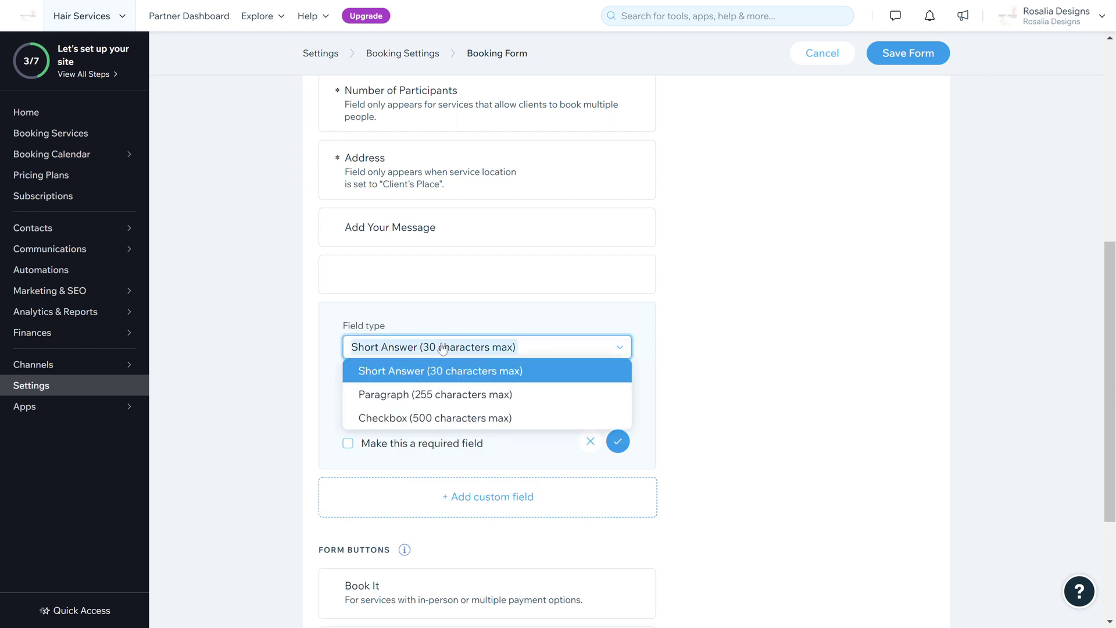
{"action": "left_click", "coordinate": [432, 372]}
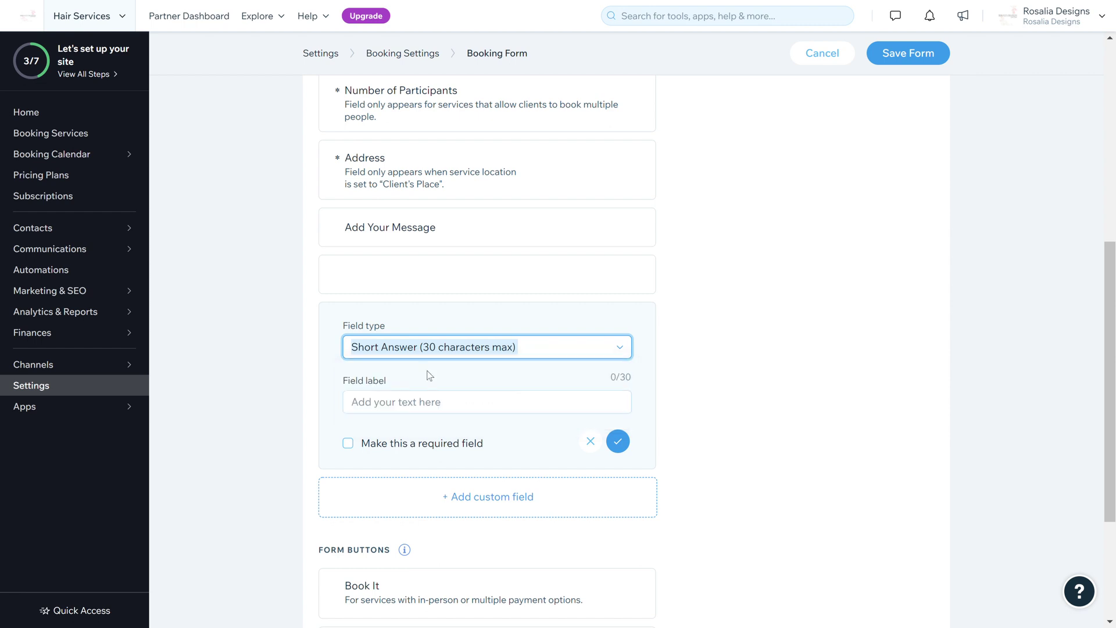
{"action": "left_click", "coordinate": [431, 407]}
{"action": "type", "text": "Are"}
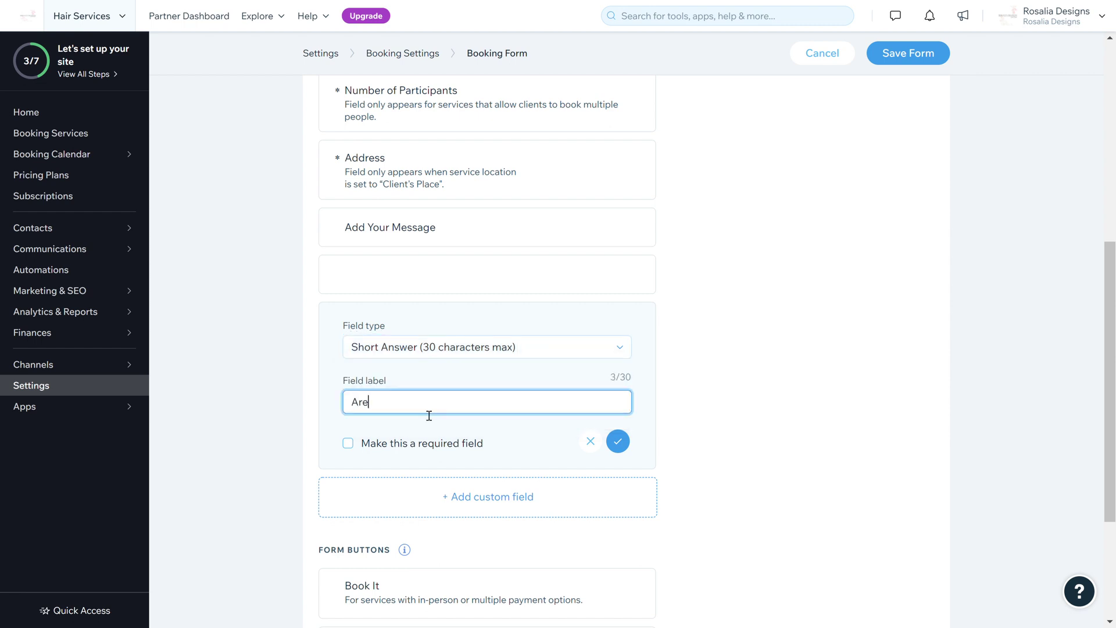
{"action": "type", "text": " you pregnant?"}
{"action": "left_click", "coordinate": [376, 445]}
{"action": "scroll", "coordinate": [498, 443], "scroll_direction": "down", "scroll_amount": 1}
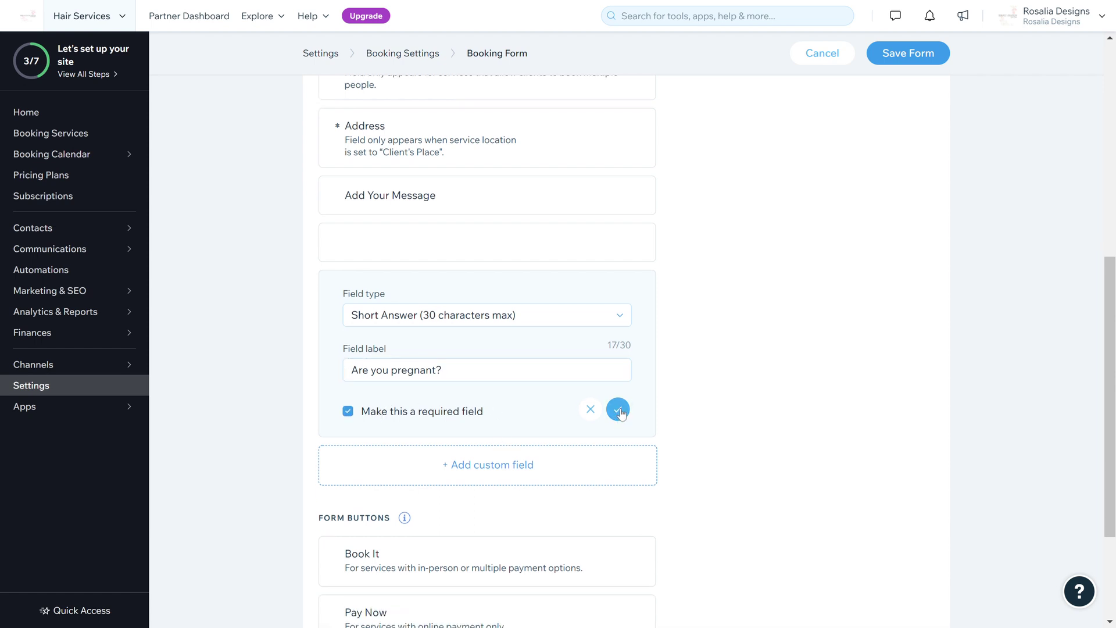
{"action": "left_click", "coordinate": [618, 408]}
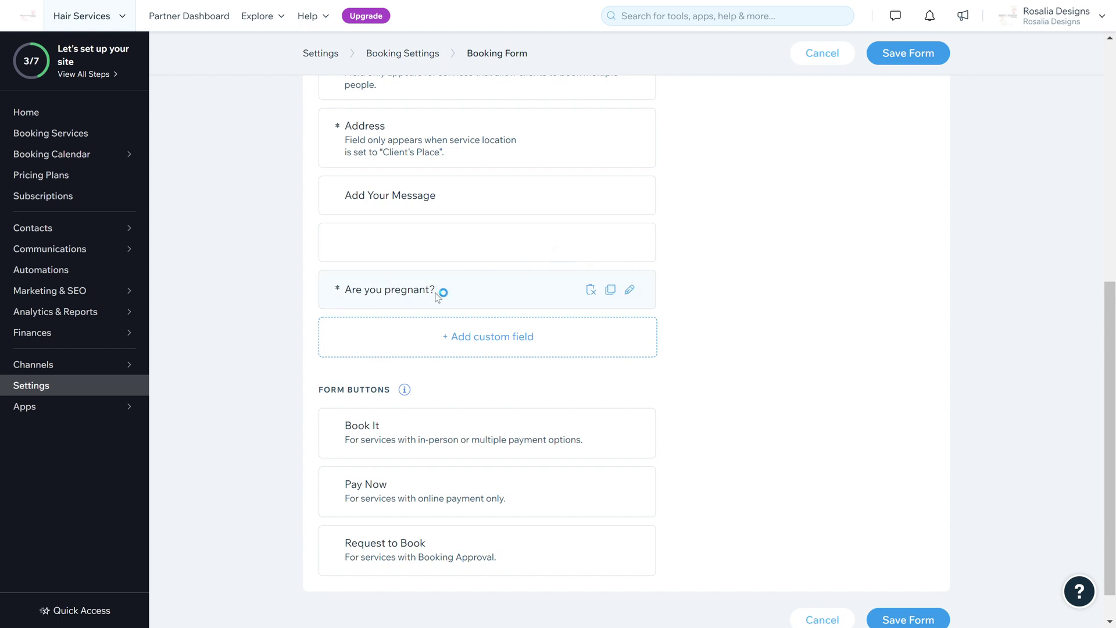
Add a required Paragraph (255 characters max) custom field labelled "Do you have any allergies ? If yes please list below"
{"action": "left_click", "coordinate": [481, 344]}
{"action": "left_click", "coordinate": [450, 366]}
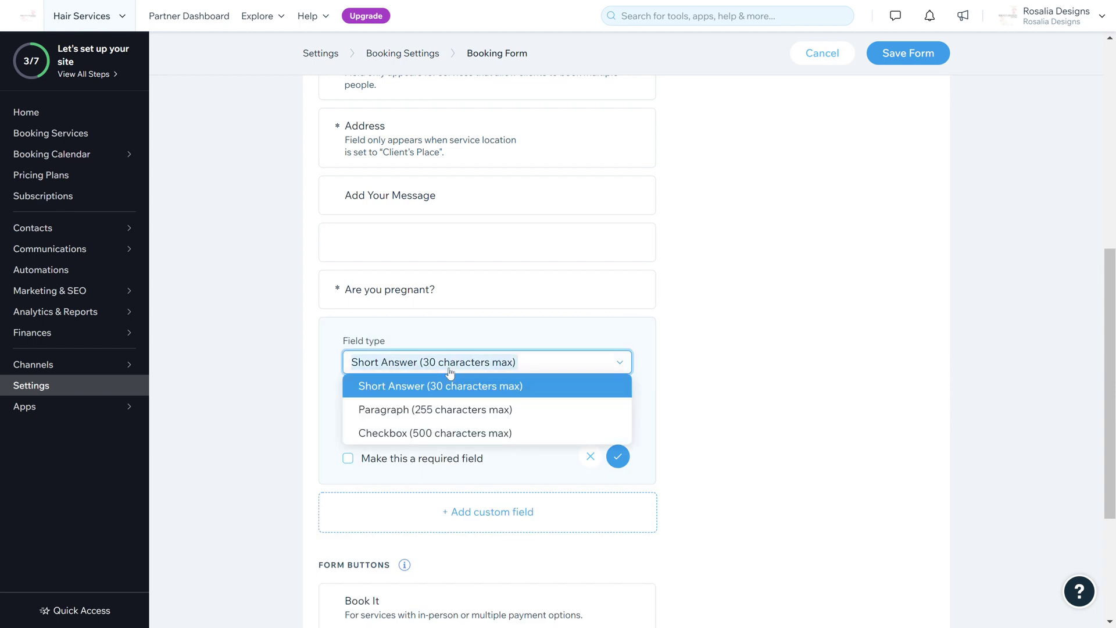
{"action": "left_click", "coordinate": [430, 410]}
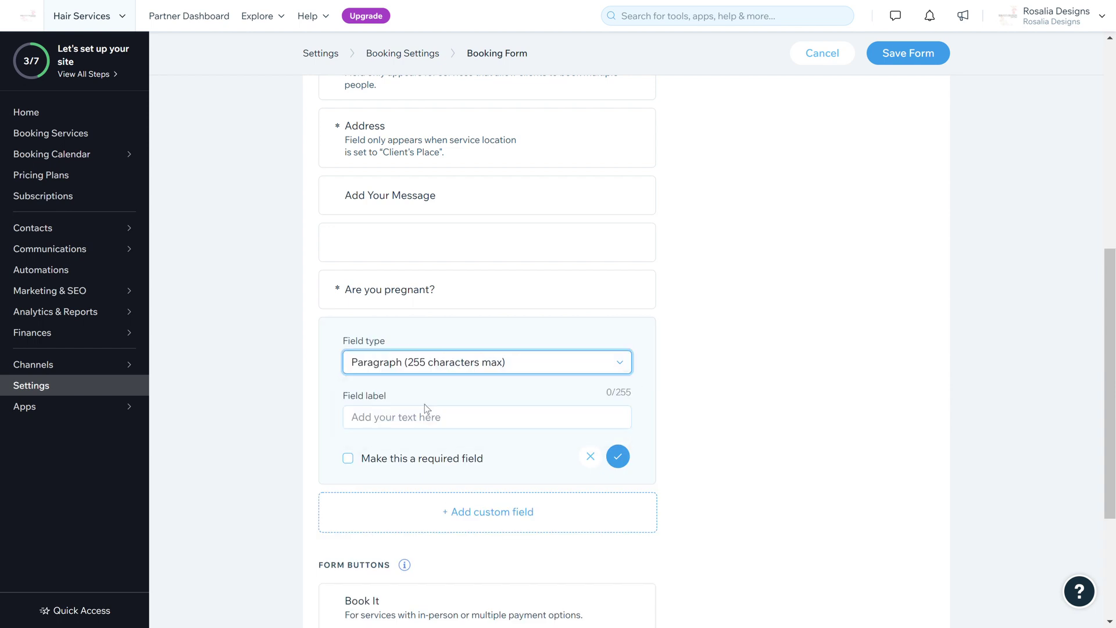
{"action": "left_click", "coordinate": [411, 423]}
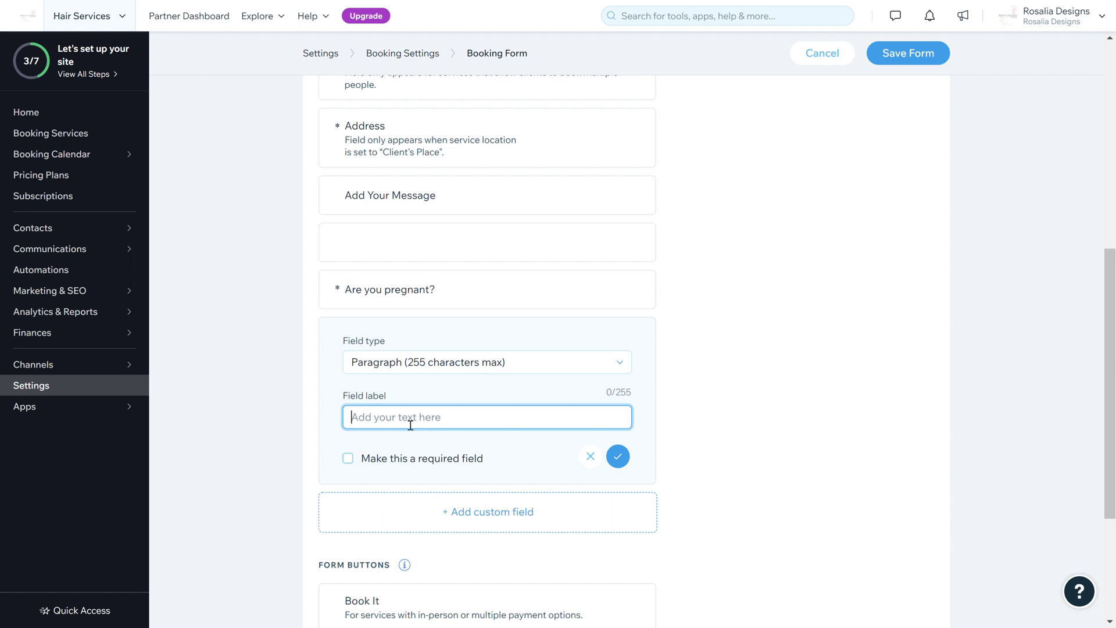
{"action": "type", "text": "Do you have any allergies ? If ey"}
{"action": "key", "text": "BackSpace"}
{"action": "key", "text": "BackSpace"}
{"action": "type", "text": "yes "}
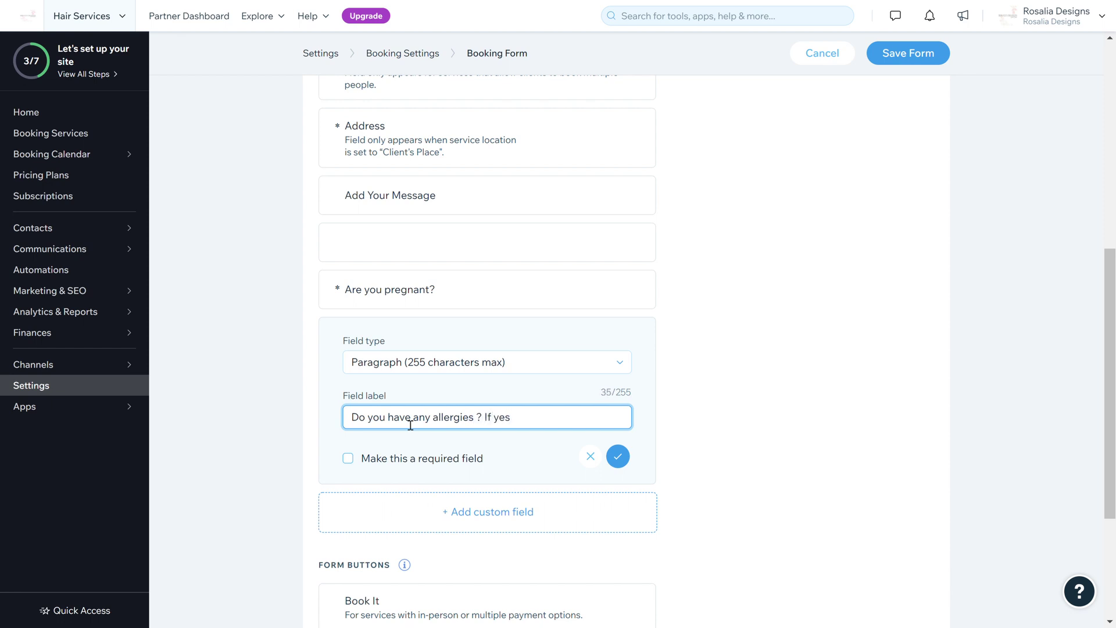
{"action": "type", "text": "please list below"}
{"action": "left_click", "coordinate": [408, 459]}
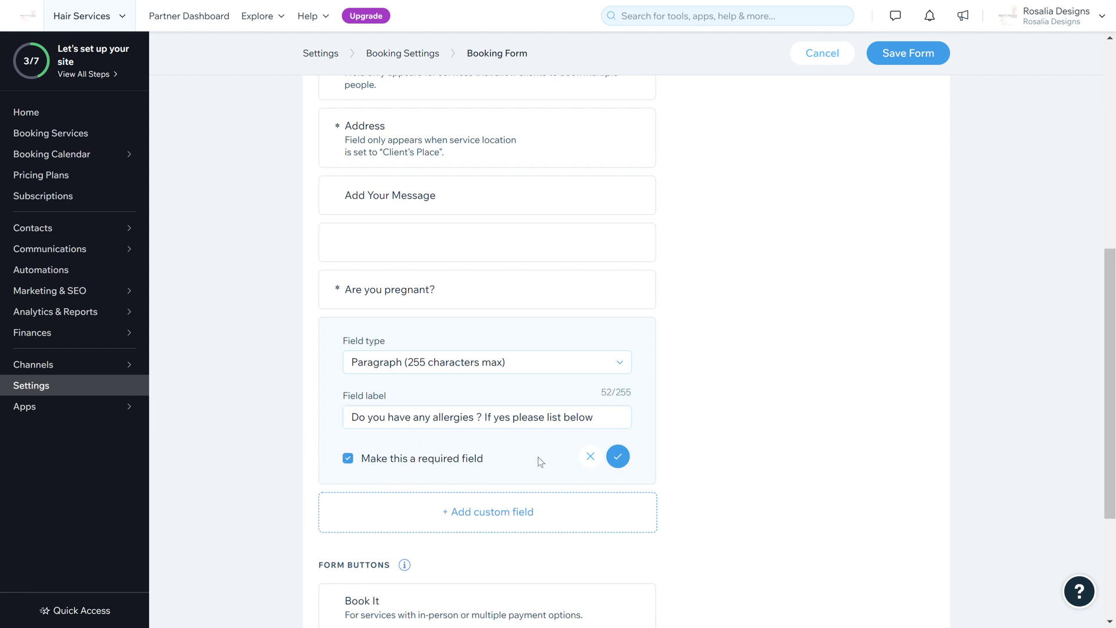
{"action": "left_click", "coordinate": [619, 457]}
{"action": "left_click", "coordinate": [619, 457]}
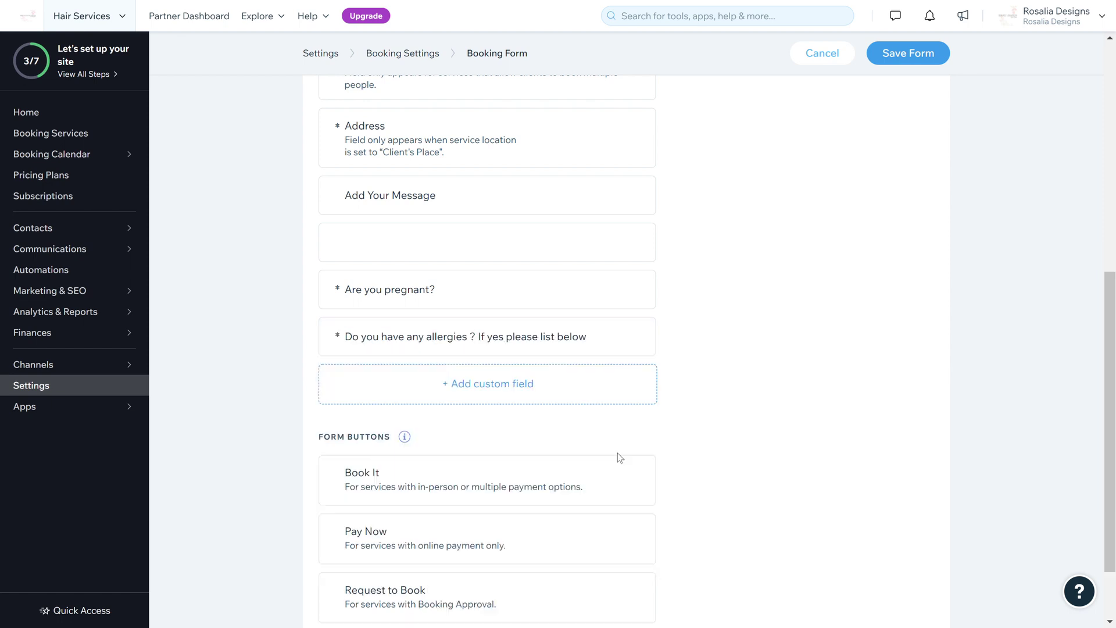
Add a required Checkbox (500 characters max) custom field with the label "I agree to the Terms & Conditions"
{"action": "left_click", "coordinate": [498, 398]}
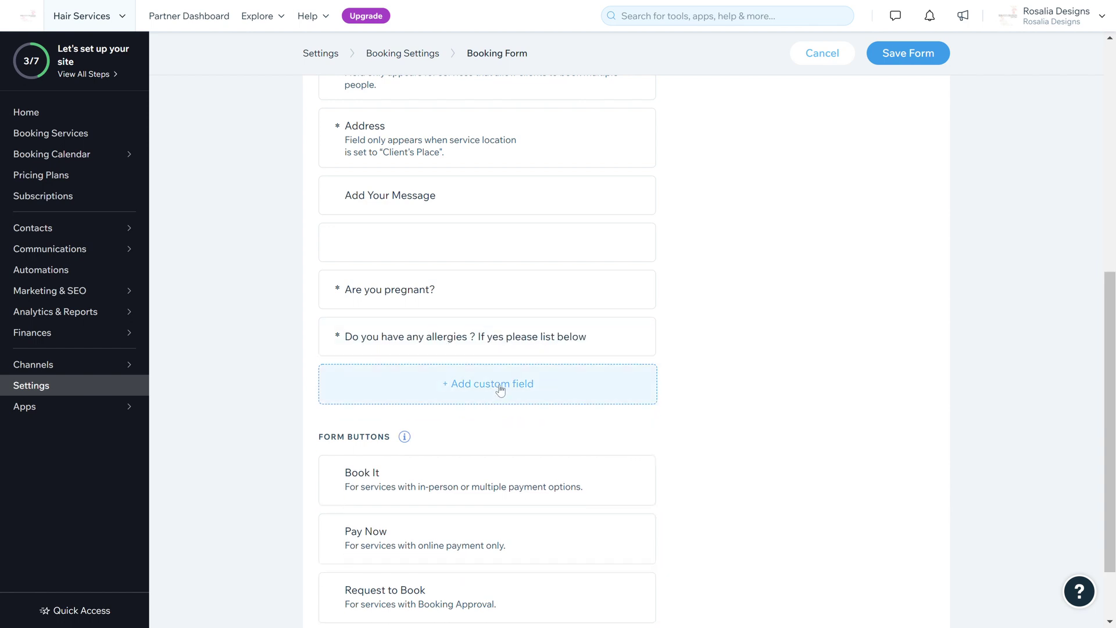
{"action": "left_click", "coordinate": [453, 421]}
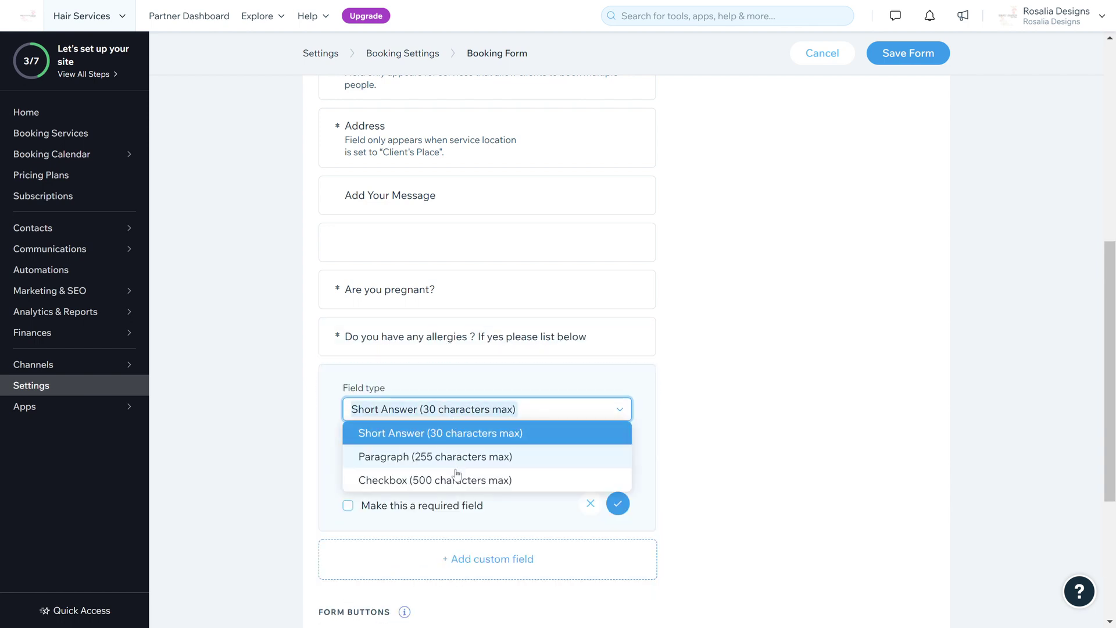
{"action": "left_click", "coordinate": [453, 481]}
{"action": "left_click", "coordinate": [444, 472]}
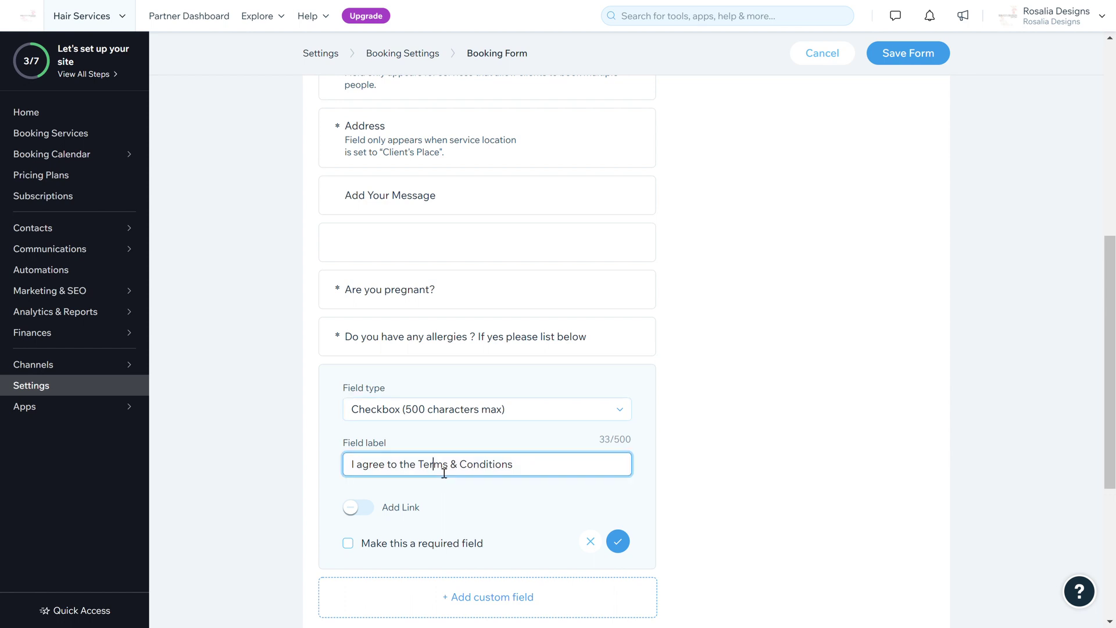
{"action": "scroll", "coordinate": [487, 463], "scroll_direction": "down", "scroll_amount": 1}
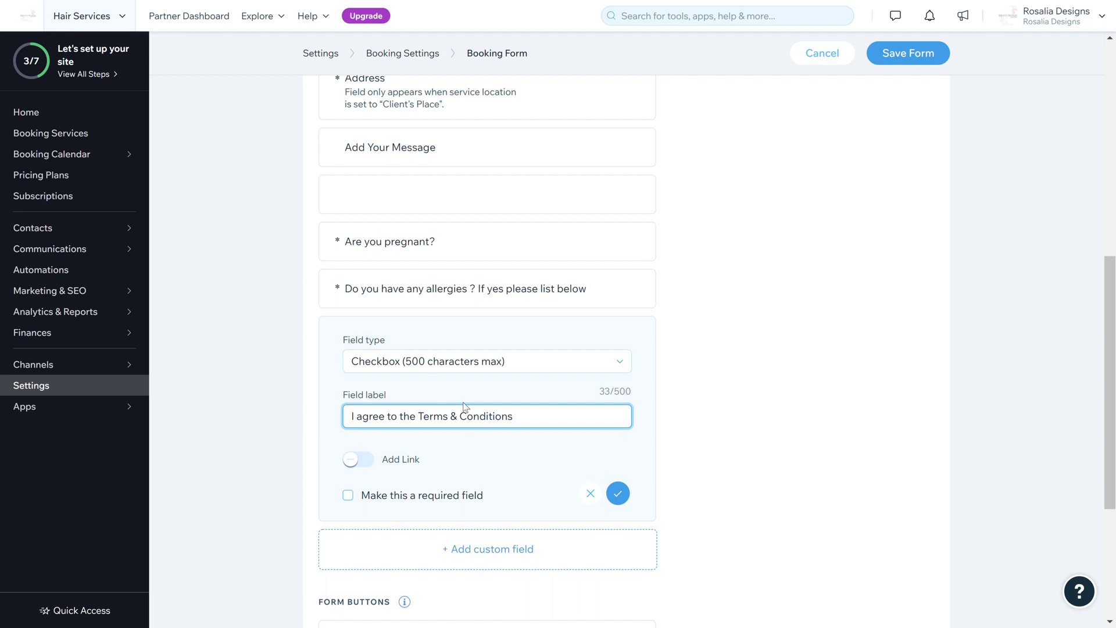
{"action": "left_click", "coordinate": [351, 494]}
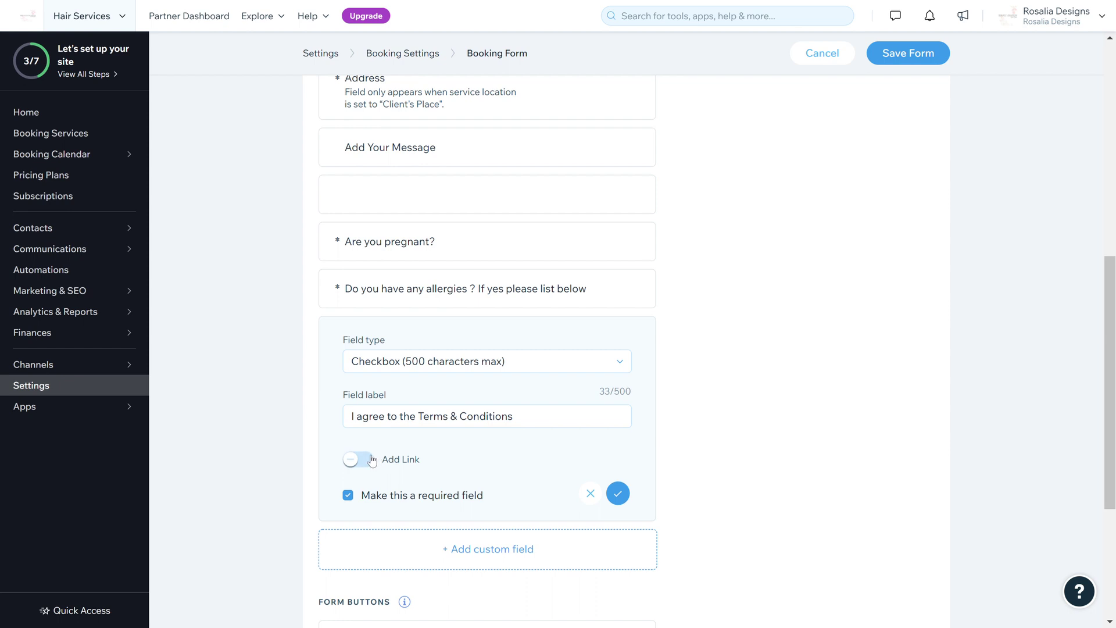
{"action": "left_click", "coordinate": [372, 461]}
{"action": "scroll", "coordinate": [555, 459], "scroll_direction": "down", "scroll_amount": 3}
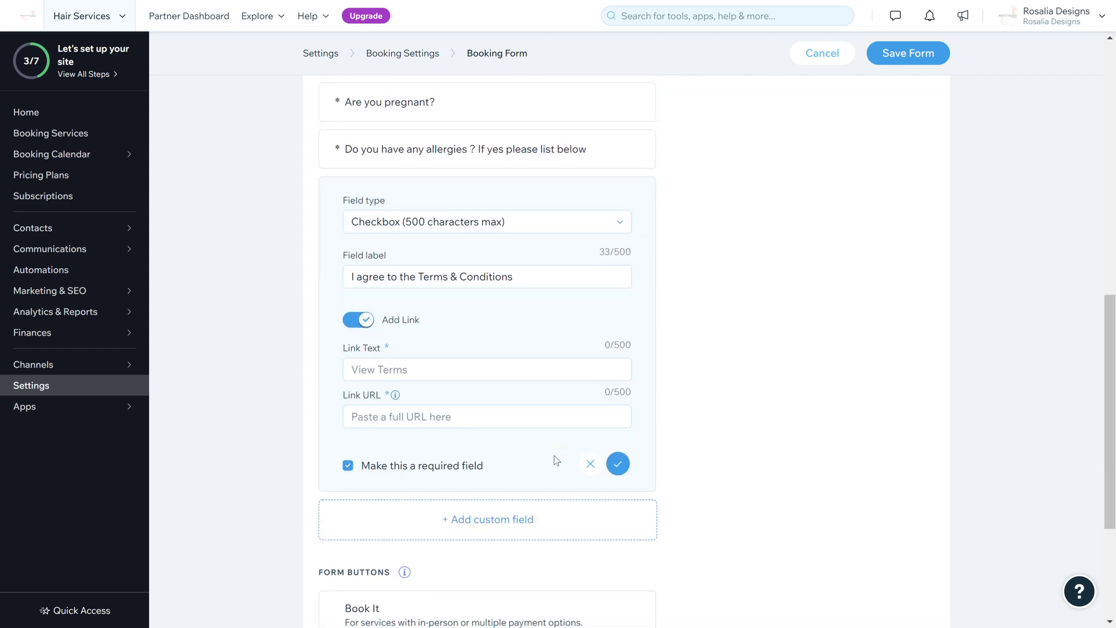
{"action": "left_click", "coordinate": [442, 376]}
{"action": "type", "text": "Vi"}
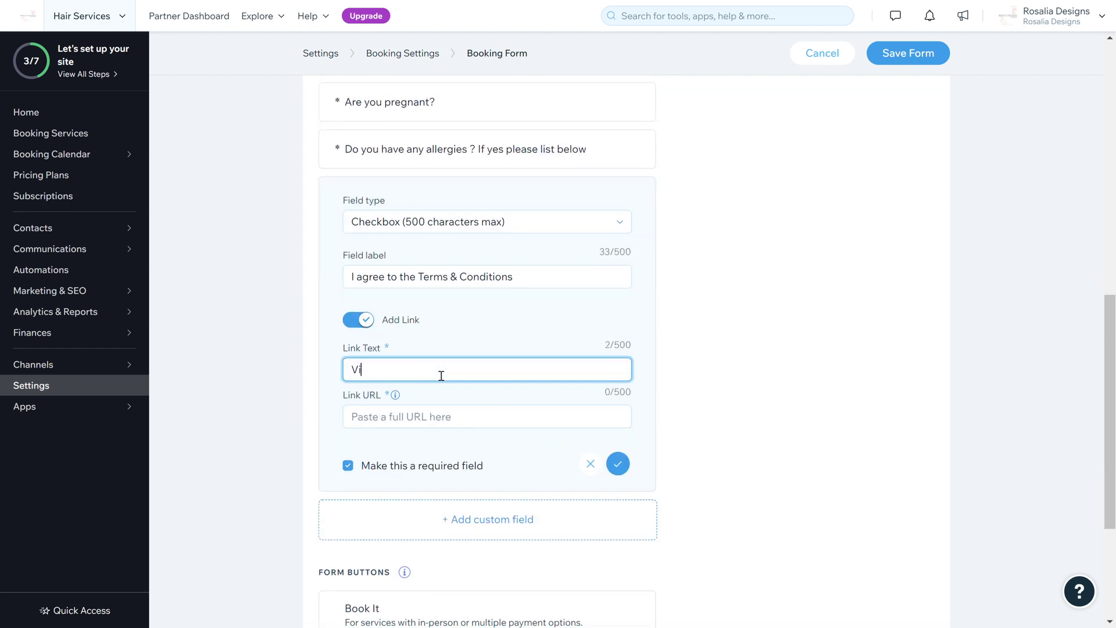
{"action": "type", "text": "ew Policy"}
{"action": "left_click", "coordinate": [439, 426]}
{"action": "type", "text": "www.rosalia"}
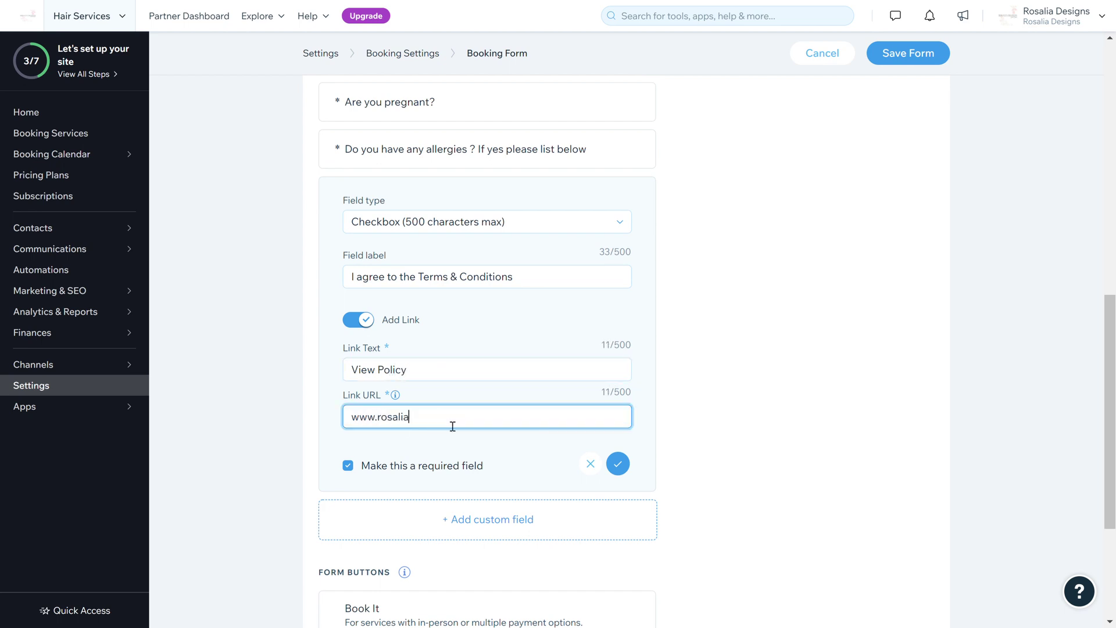
{"action": "type", "text": "designs.co.uk/policy"}
{"action": "scroll", "coordinate": [452, 427], "scroll_direction": "down", "scroll_amount": 1}
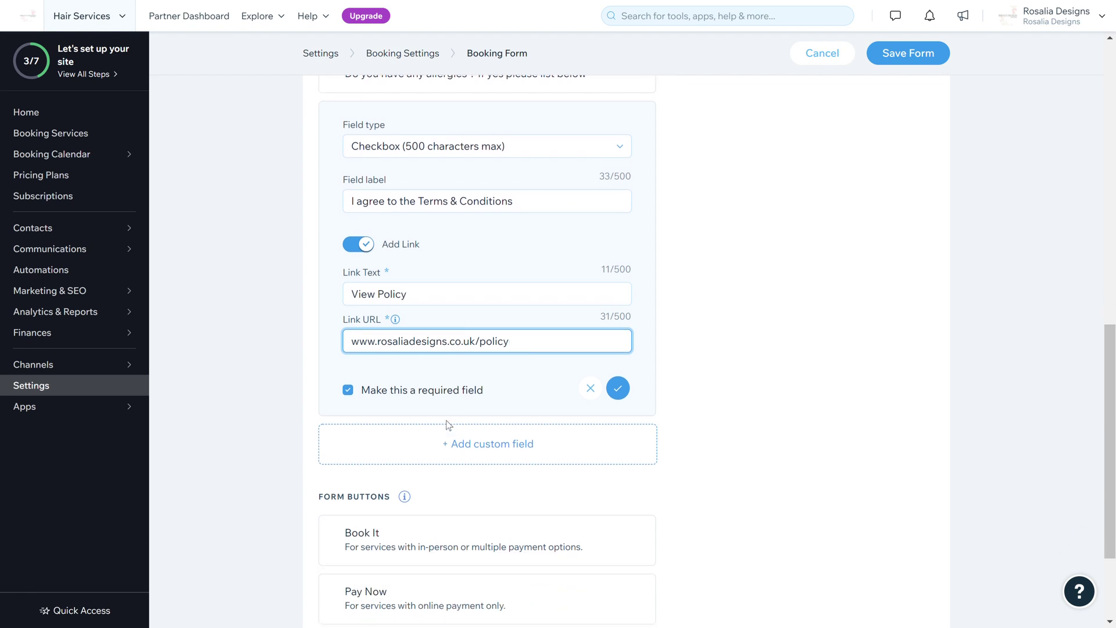
{"action": "left_click", "coordinate": [624, 389]}
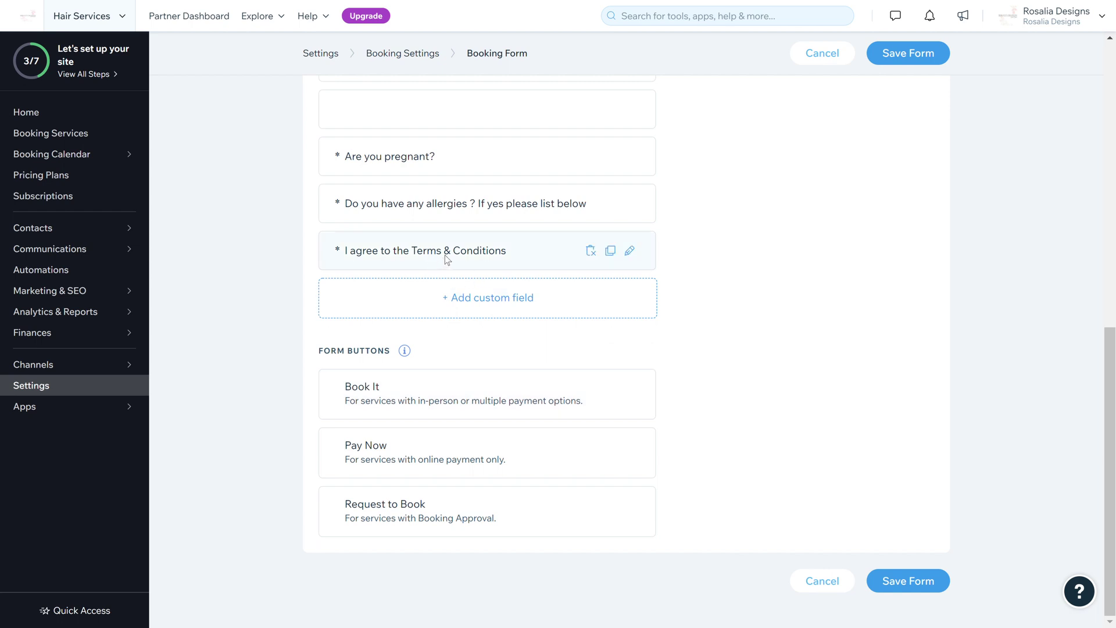
Change the form button text for in-person or multiple payment options to "BOOK NOW"
{"action": "scroll", "coordinate": [445, 256], "scroll_direction": "up", "scroll_amount": 1}
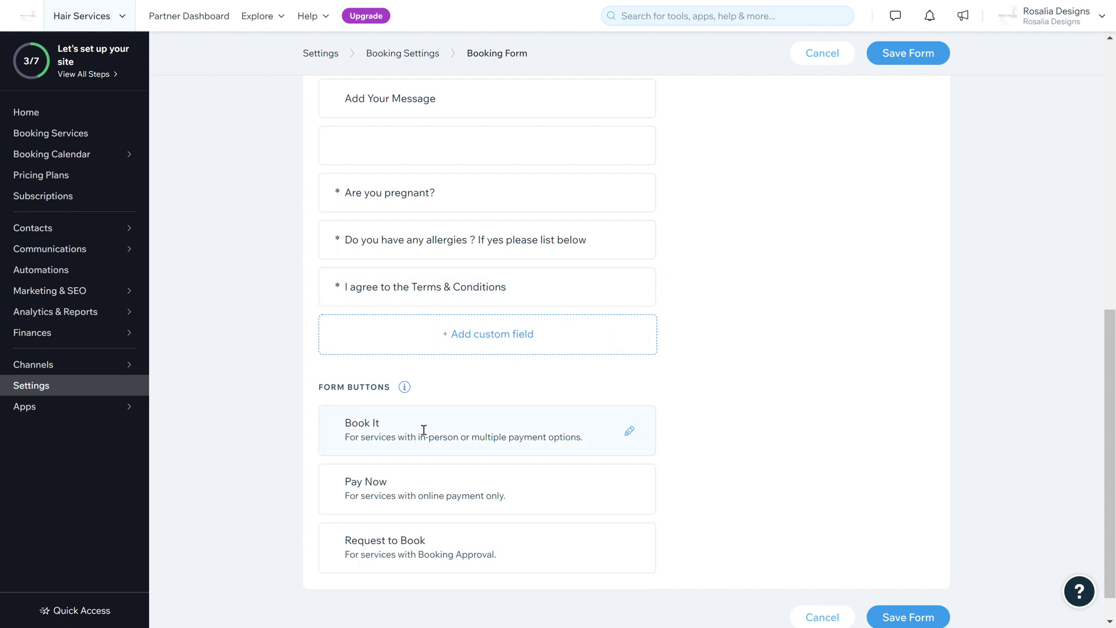
{"action": "scroll", "coordinate": [535, 423], "scroll_direction": "down", "scroll_amount": 1}
{"action": "mouse_move", "coordinate": [403, 359]}
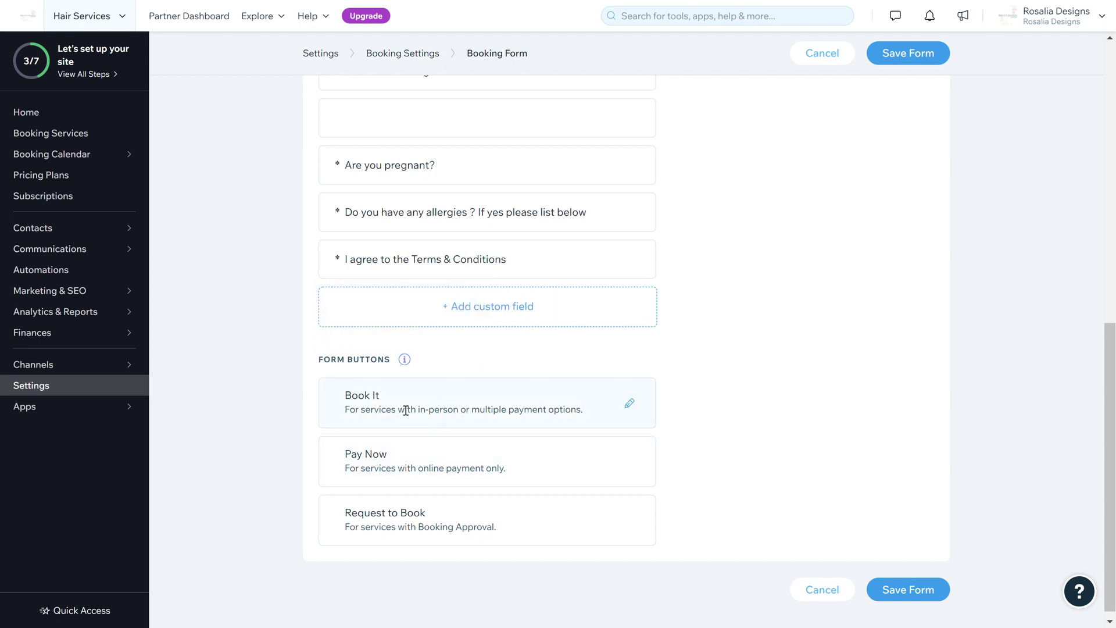
{"action": "left_click", "coordinate": [635, 405]}
{"action": "left_click", "coordinate": [431, 428]}
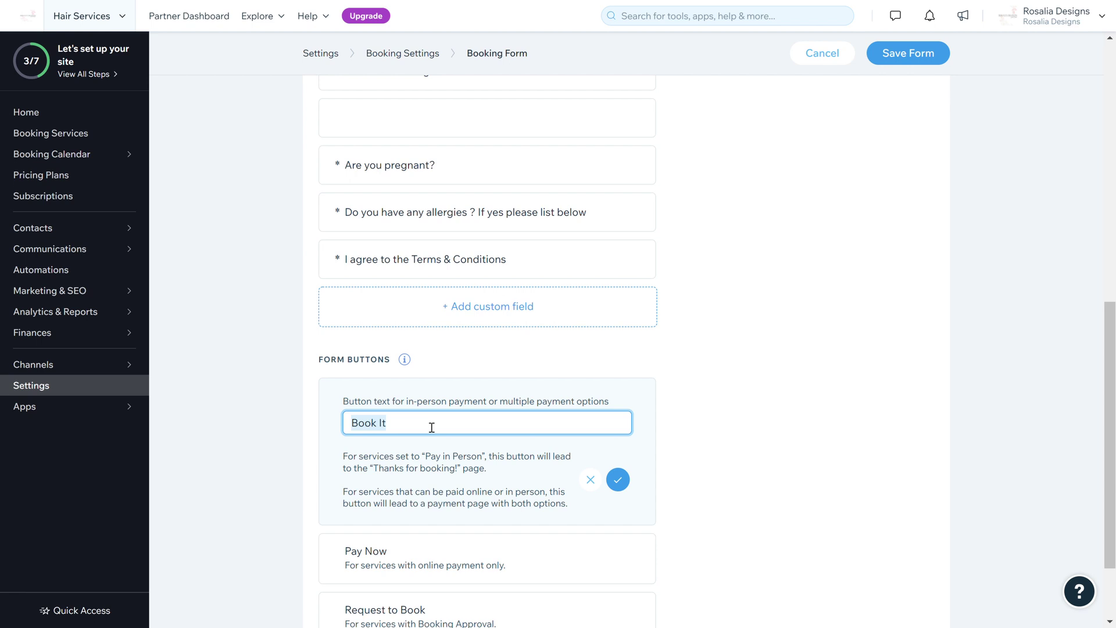
{"action": "type", "text": "N"}
{"action": "key", "text": "BackSpace"}
{"action": "type", "text": "BOOK NOW"}
{"action": "left_click", "coordinate": [617, 479]}
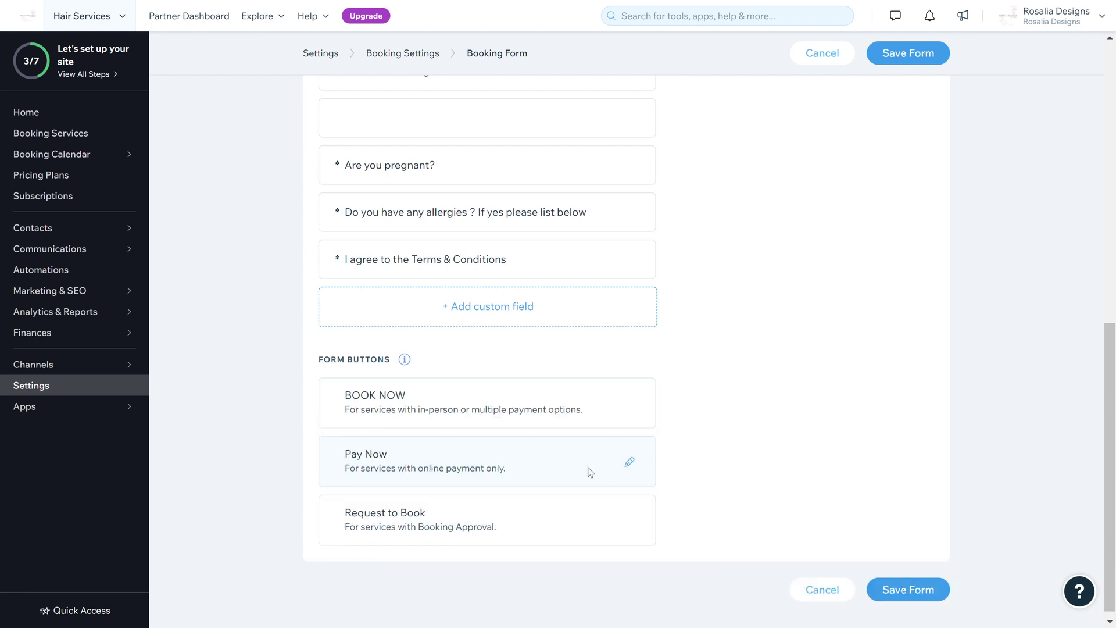
Change the form button text for online payment to "PAY DEPOSIT/ PAYMENT"
{"action": "left_click", "coordinate": [630, 462]}
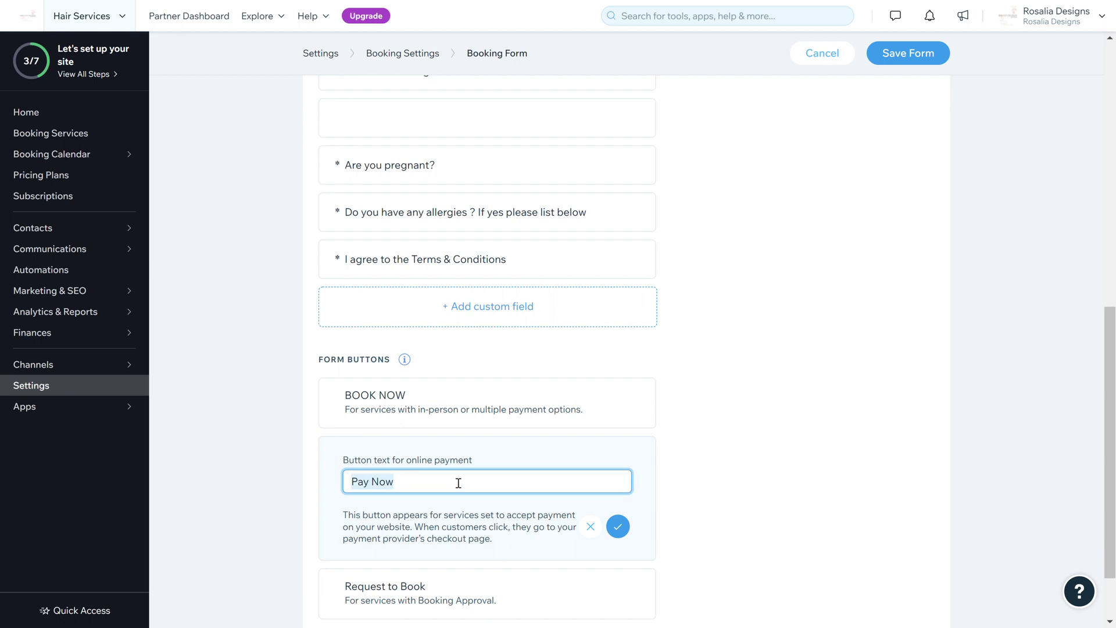
{"action": "type", "text": "DE"}
{"action": "key", "text": "BackSpace"}
{"action": "key", "text": "BackSpace"}
{"action": "type", "text": "PAY DEPOSIR"}
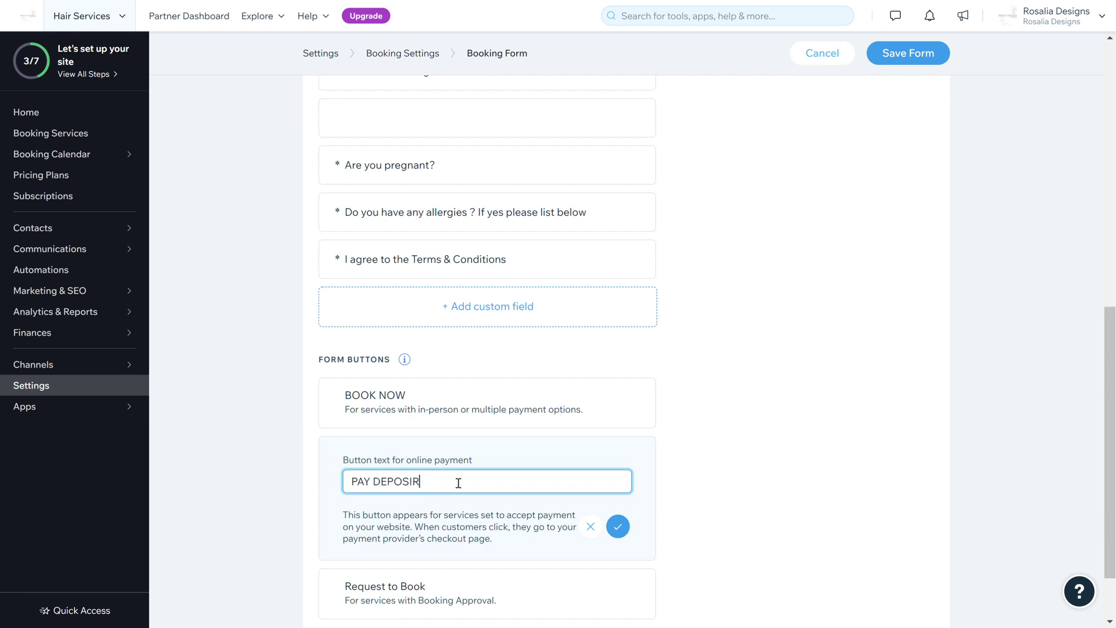
{"action": "key", "text": "BackSpace"}
{"action": "type", "text": "T/ PAYMENT"}
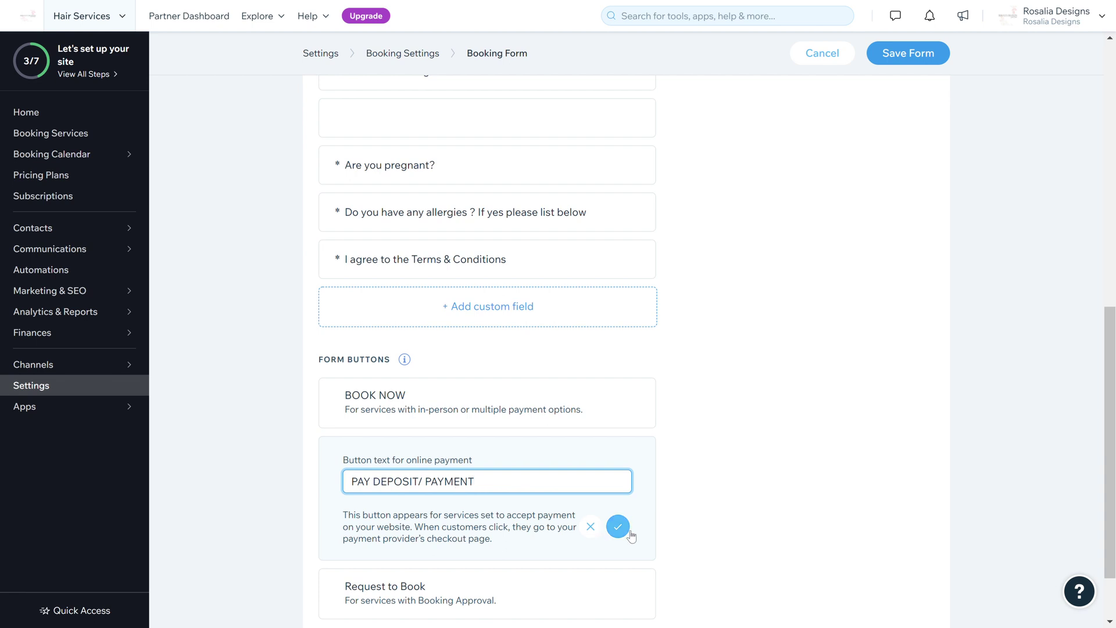
{"action": "left_click", "coordinate": [618, 526]}
Confirm the booking approval button text as "Request to Book" and save the booking form
{"action": "scroll", "coordinate": [629, 529], "scroll_direction": "down", "scroll_amount": 1}
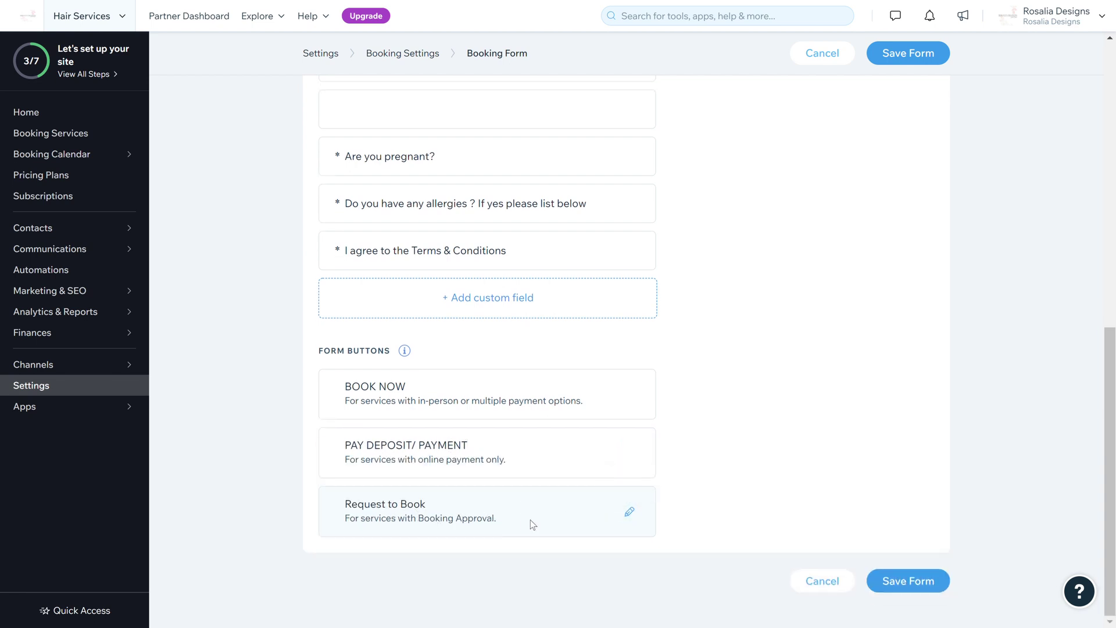
{"action": "left_click", "coordinate": [629, 512]}
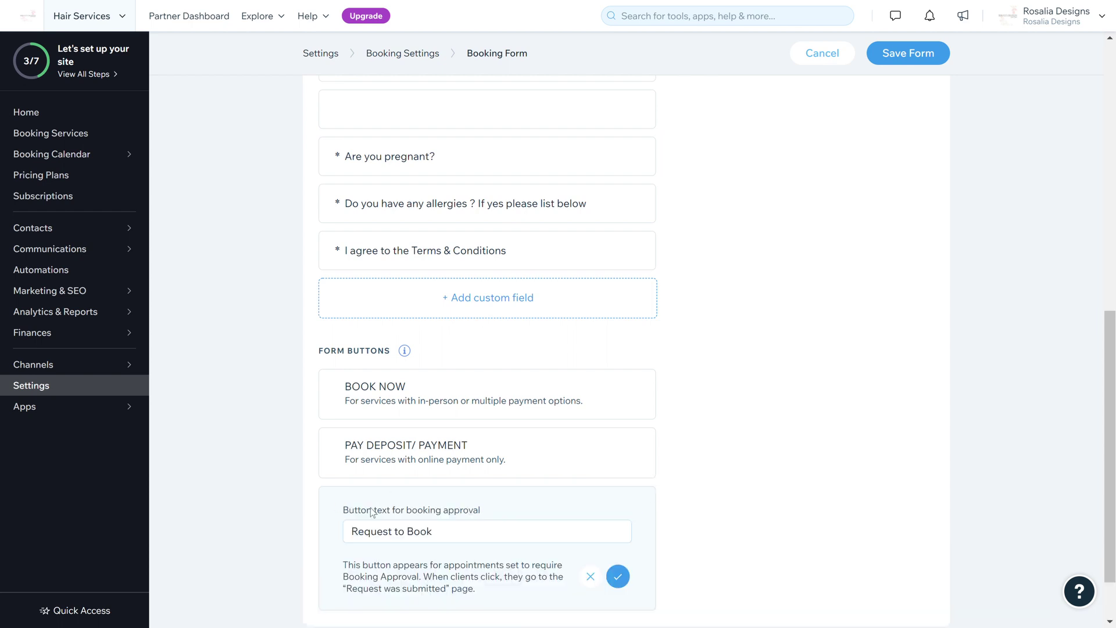
{"action": "left_click", "coordinate": [618, 576]}
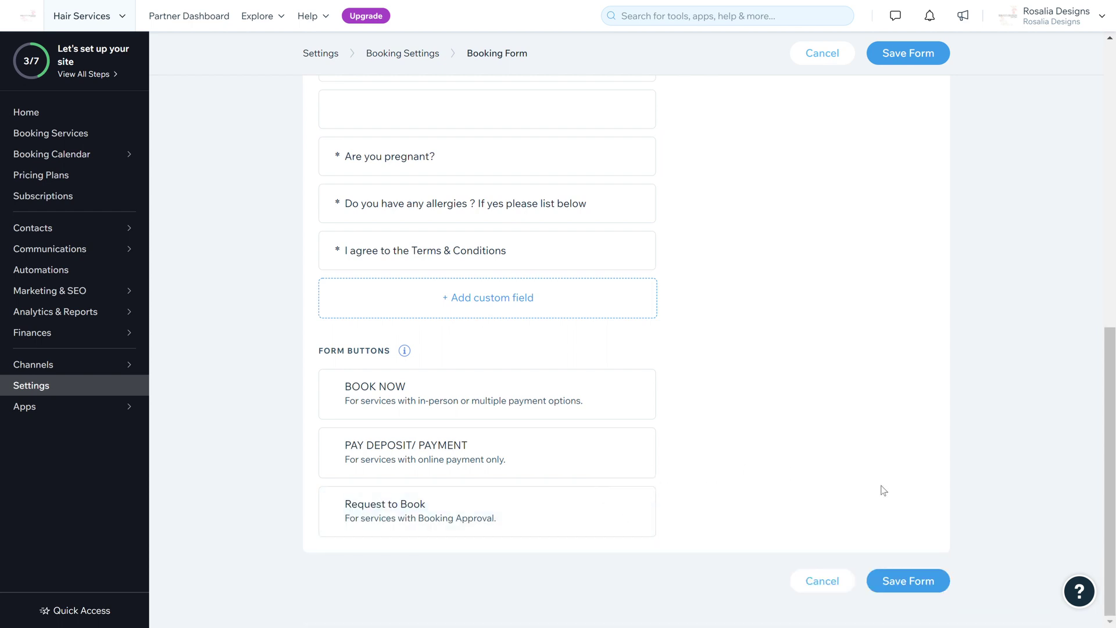
{"action": "left_click", "coordinate": [911, 581]}
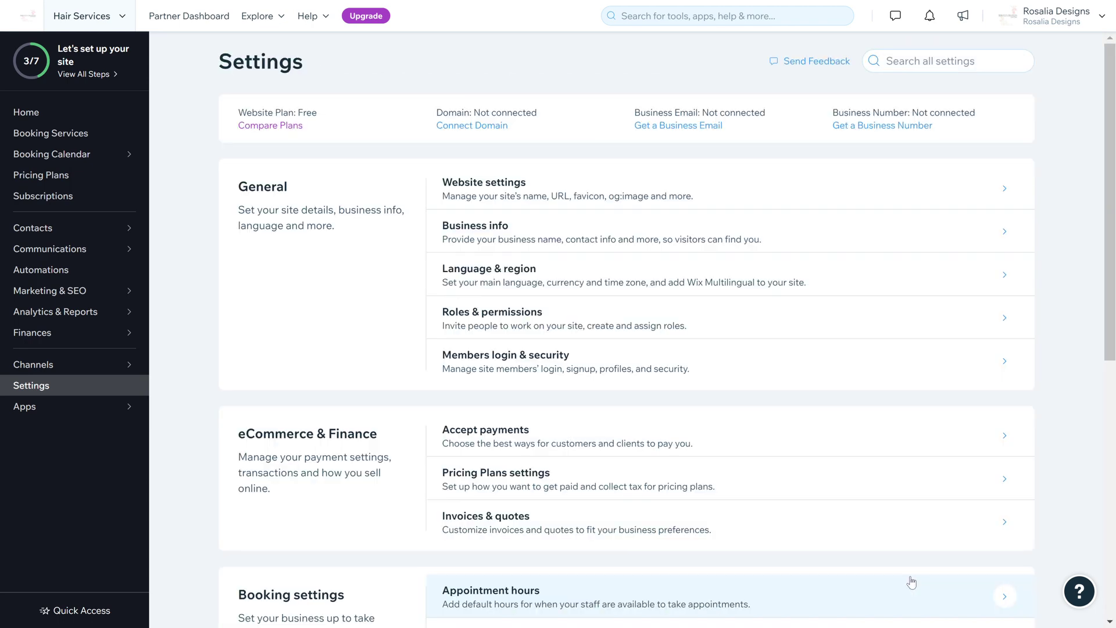
{"action": "scroll", "coordinate": [911, 581], "scroll_direction": "down", "scroll_amount": 5}
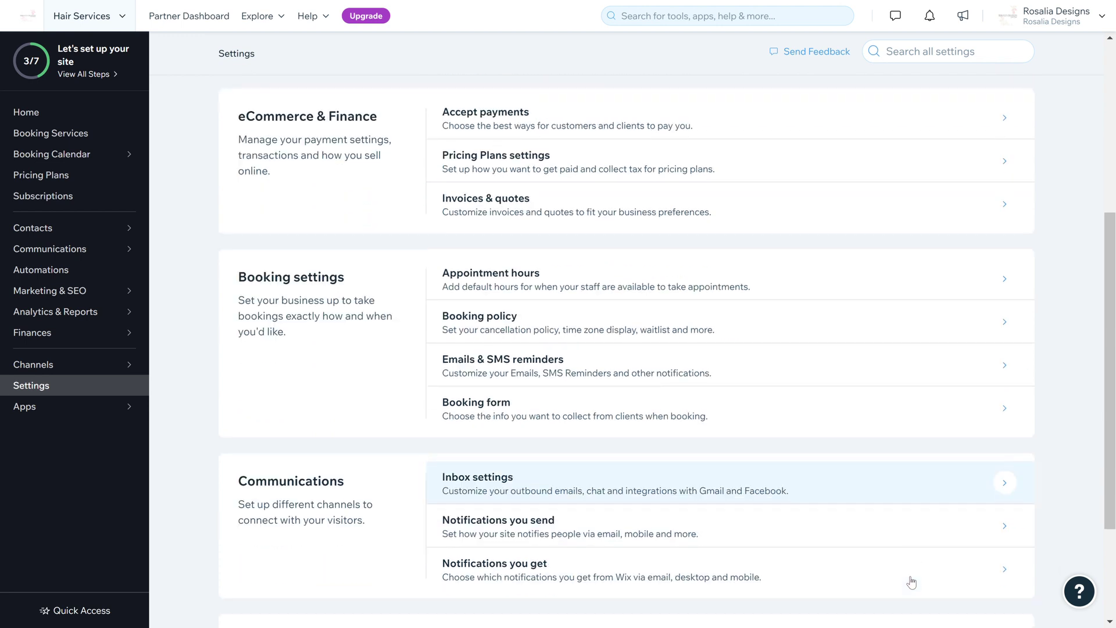